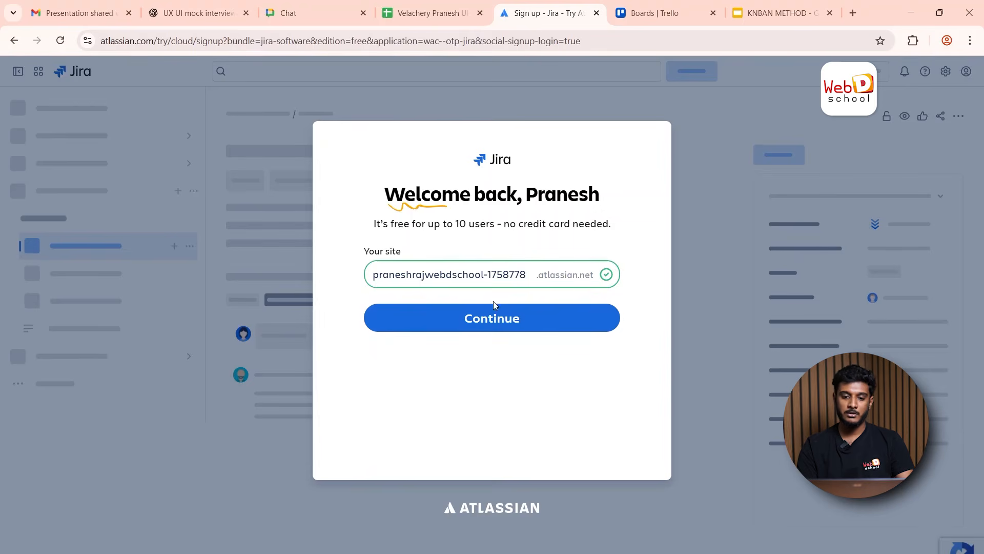
# Accept the proposed Jira site address and choose the Kanban software development template.
pyautogui.click(478, 322)
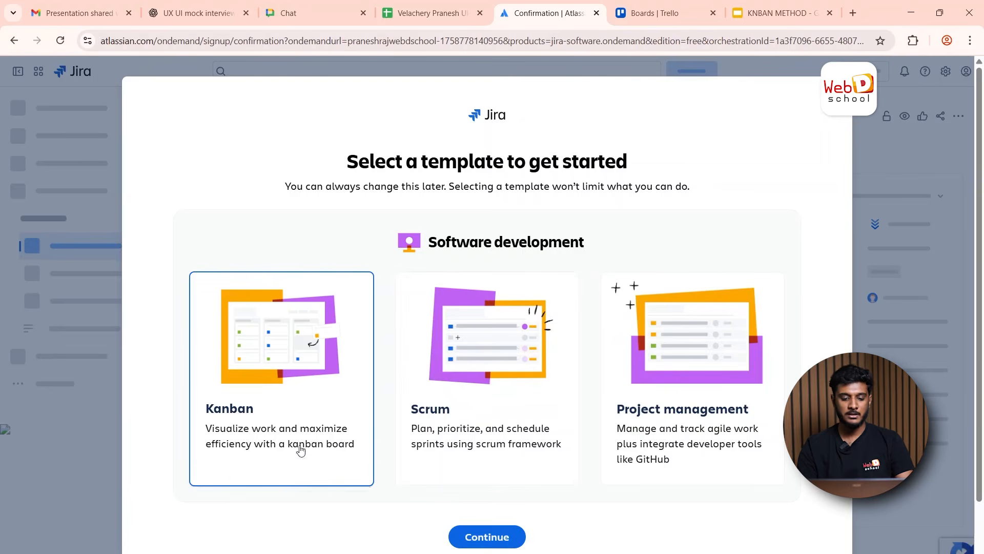
pyautogui.click(485, 537)
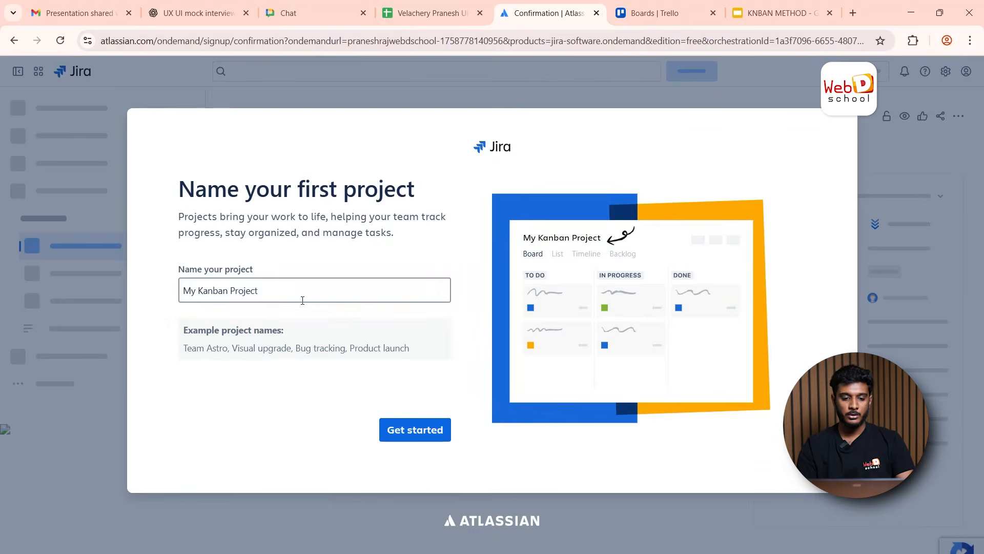
# Name the first project "GYM Application" and continue the setup.
pyautogui.click(297, 288)
pyautogui.hotkey('ctrl', 'a')
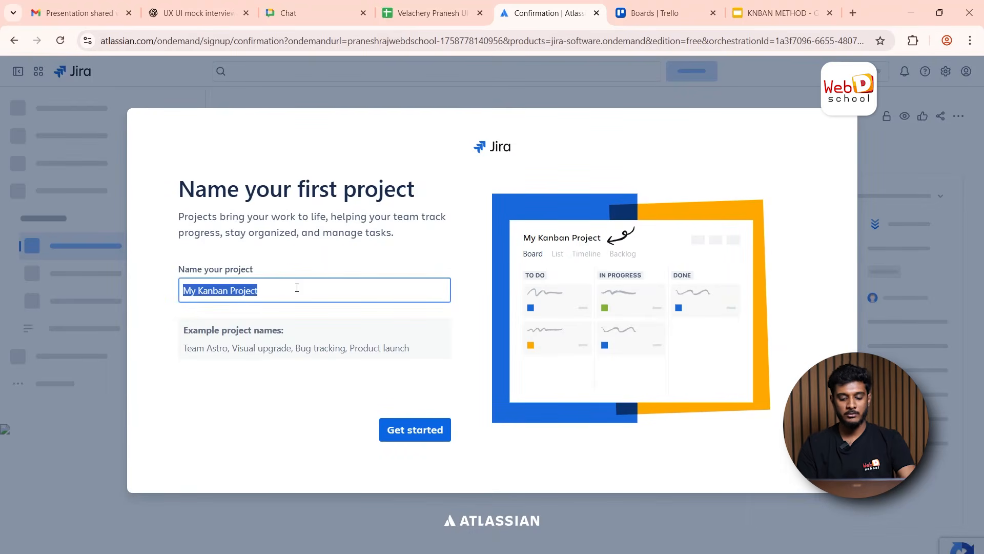
pyautogui.press('BackSpace')
pyautogui.press('capslock')
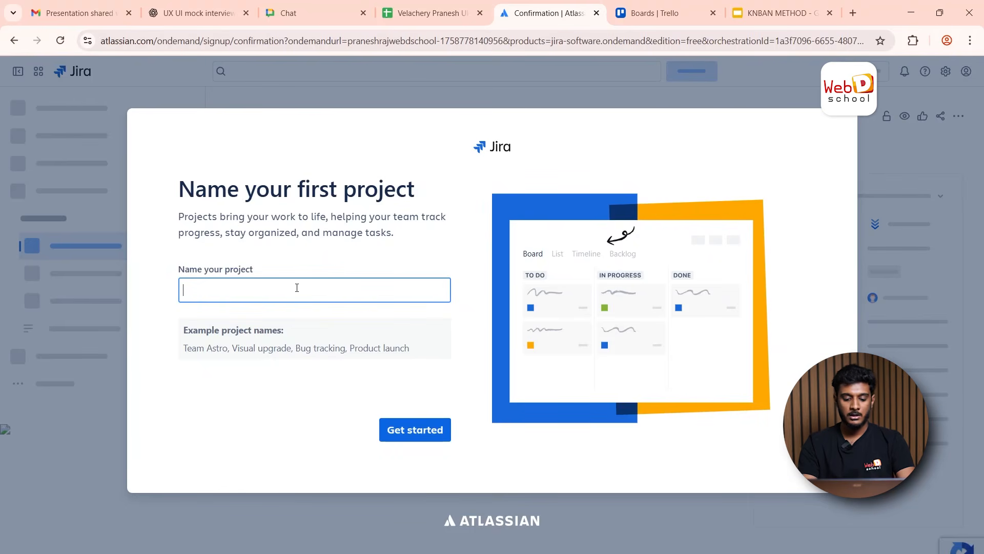
pyautogui.write('GY')
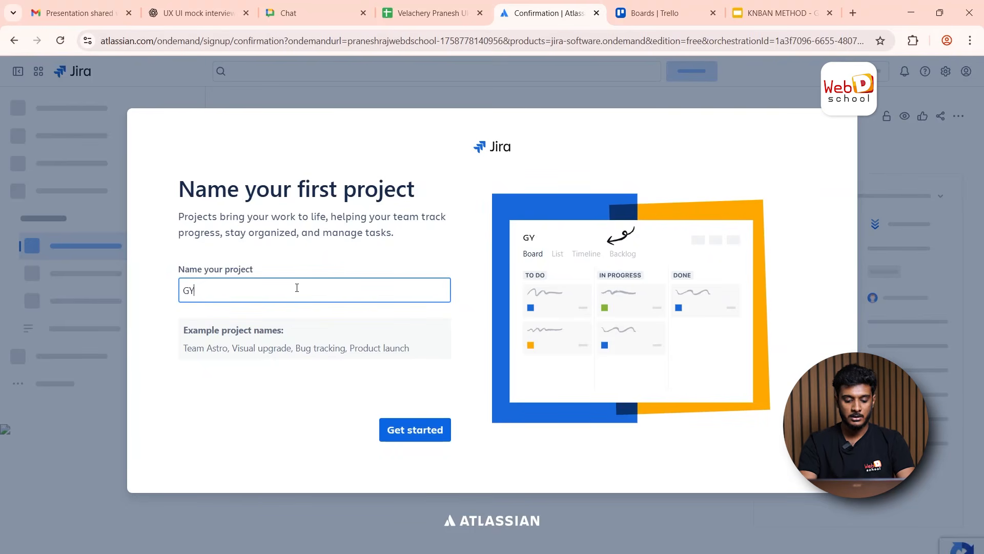
pyautogui.write('M A')
pyautogui.press('capslock')
pyautogui.write('ppli')
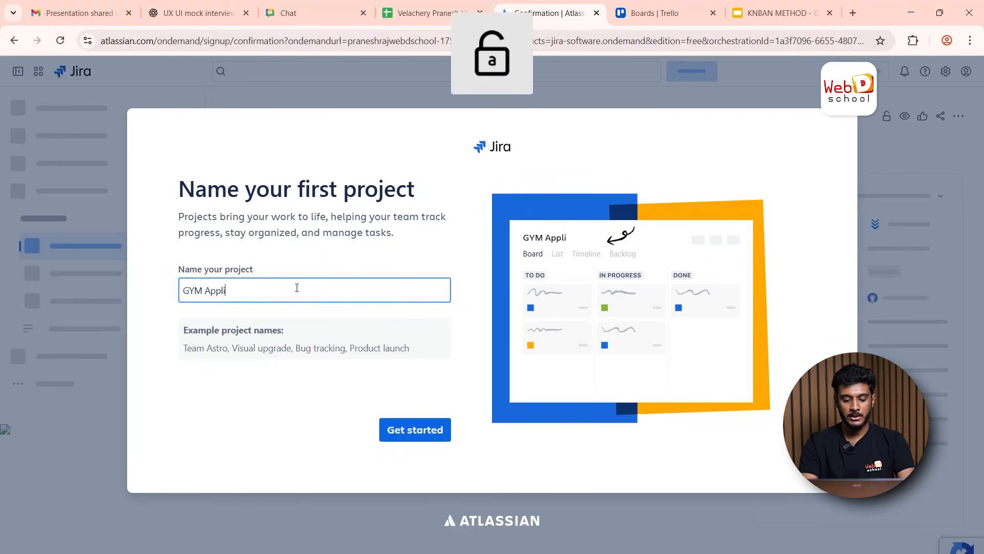
pyautogui.write('cation')
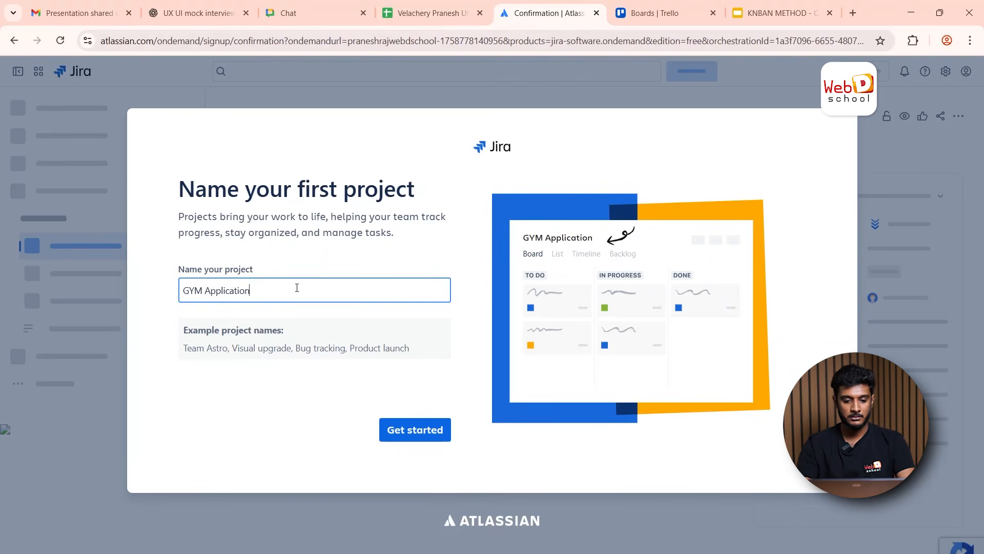
pyautogui.click(411, 437)
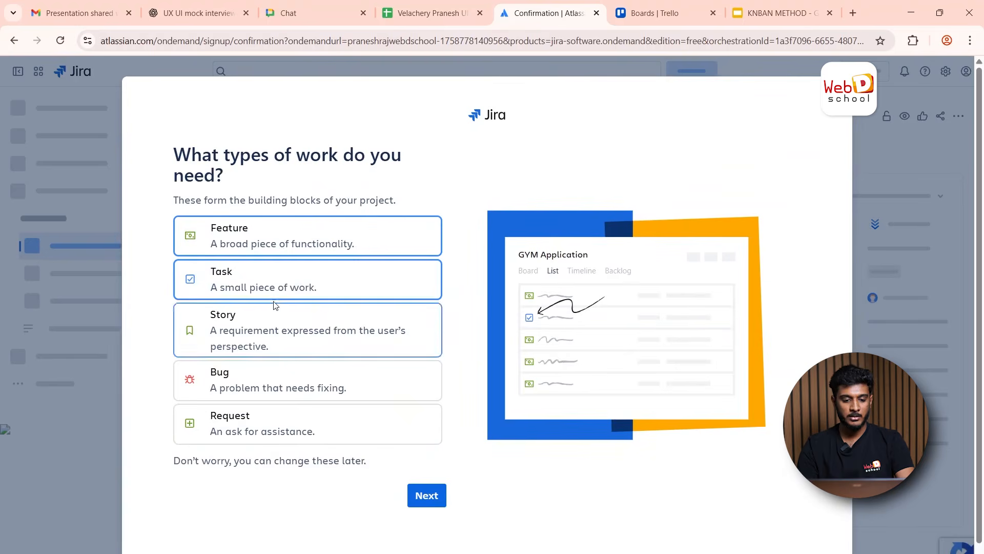
# Accept the preselected work types and finish the setup with the statuses To Do, In Progress, In Review and Done.
pyautogui.click(417, 496)
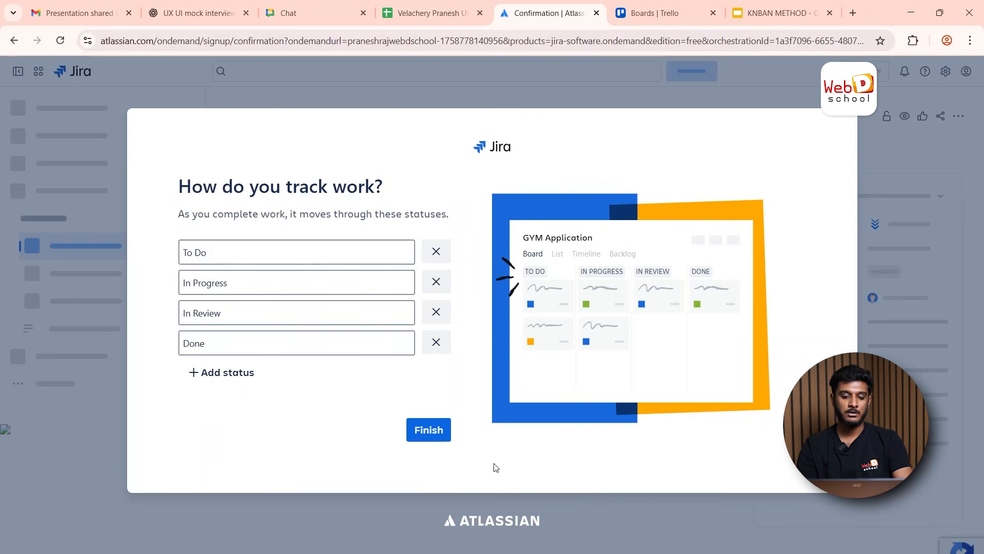
pyautogui.click(442, 430)
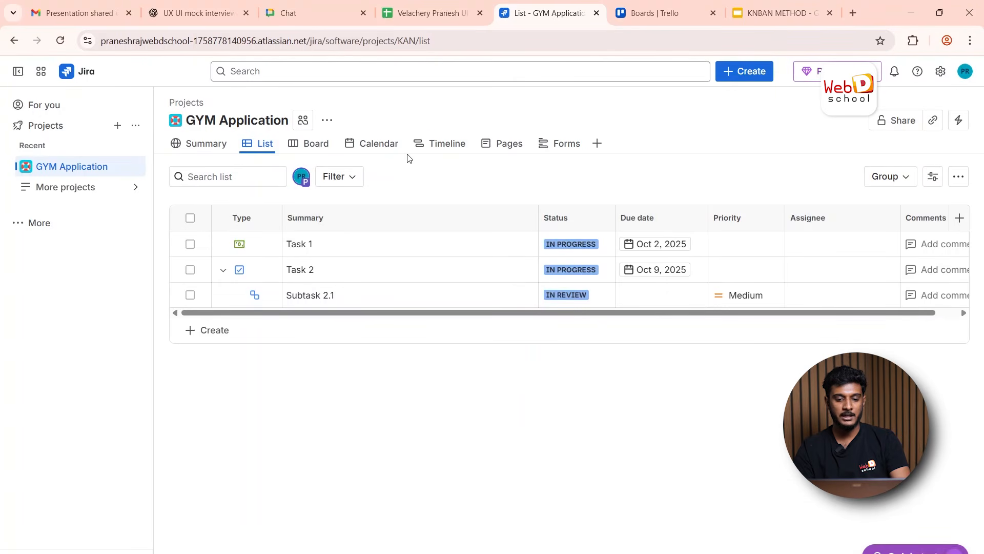
pyautogui.click(597, 144)
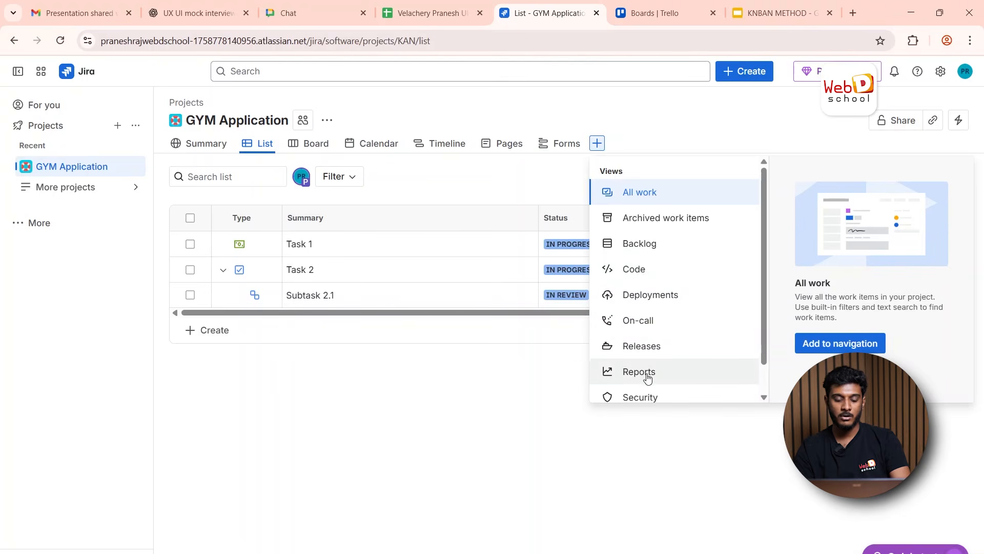
pyautogui.scroll(-1, 649, 378)
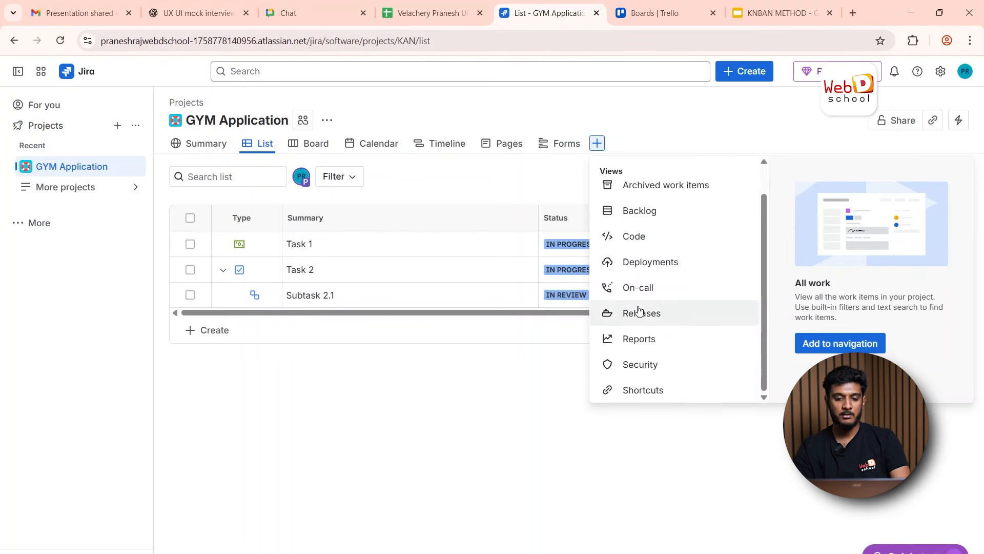
pyautogui.click(501, 390)
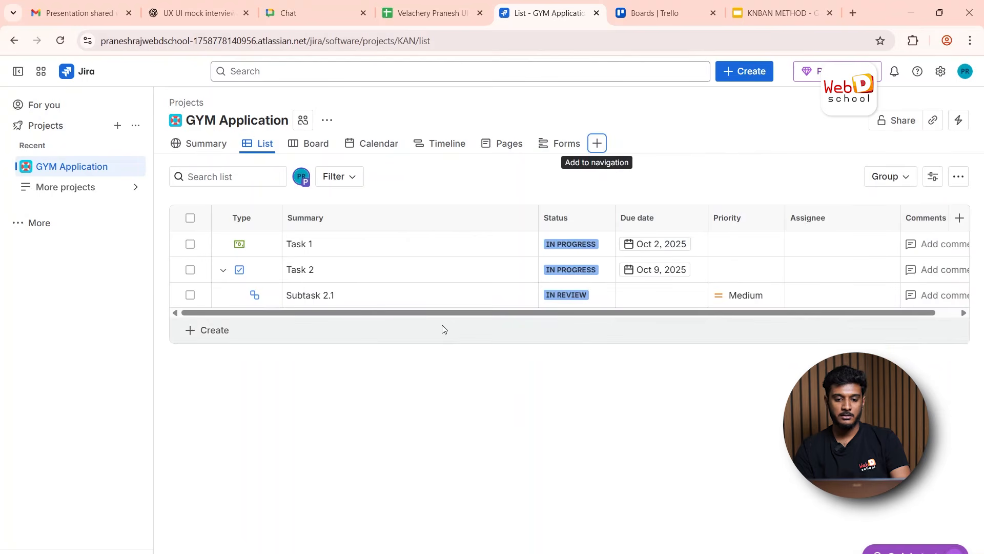
# Open the project's board and move Task 1 and Task 2 from In Progress to To Do.
pyautogui.click(313, 146)
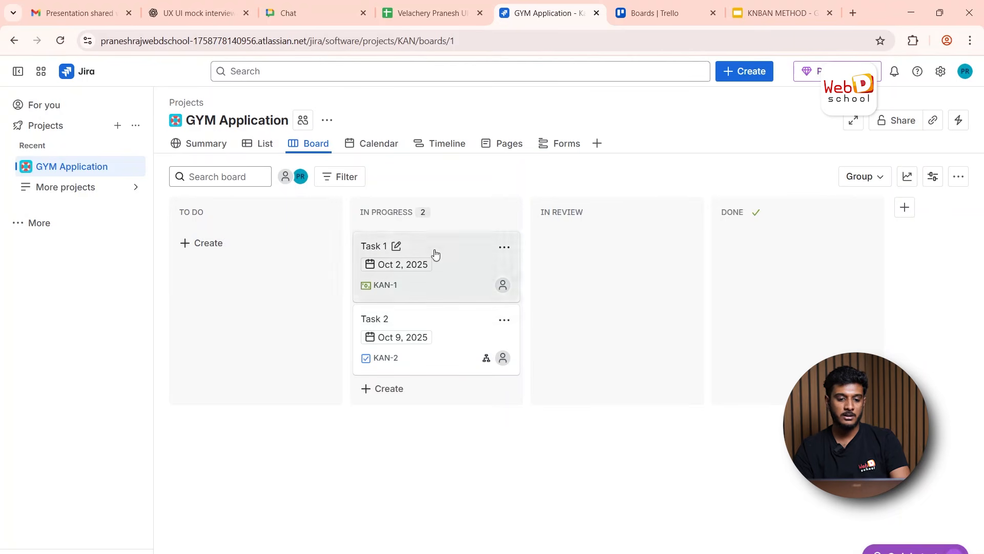
pyautogui.moveTo(442, 252); pyautogui.dragTo(220, 253)
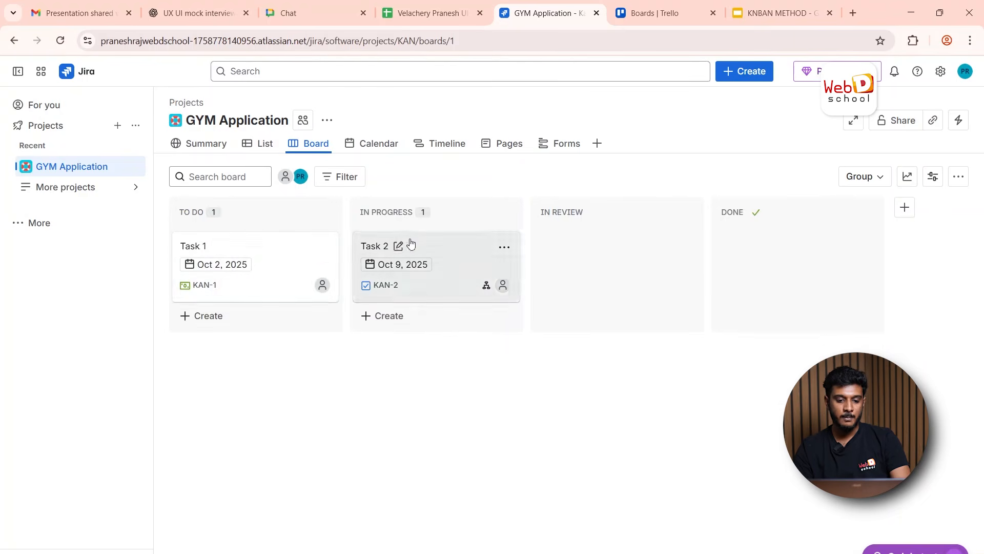
pyautogui.moveTo(409, 247); pyautogui.dragTo(217, 319)
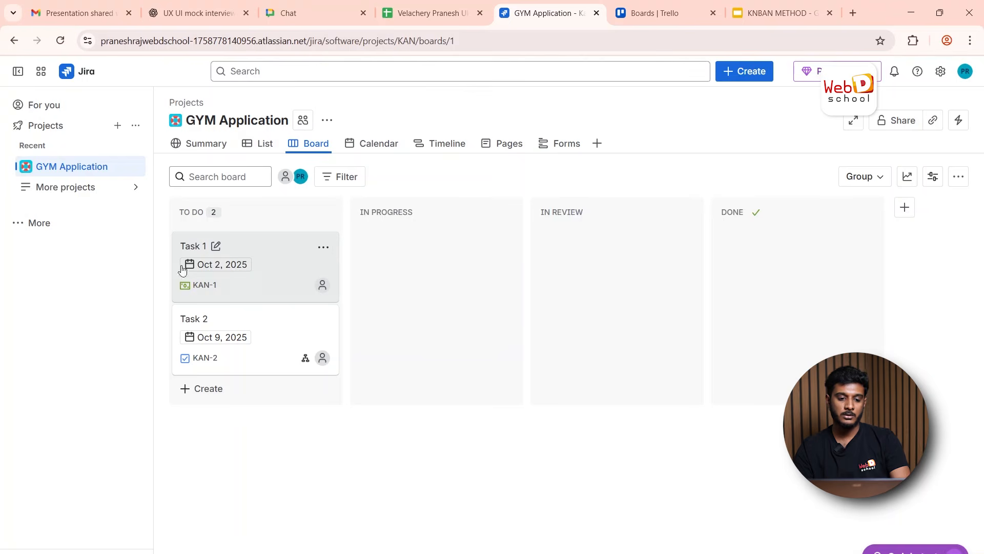
# Open Task 1 from the To Do column and retitle it "UX Research".
pyautogui.click(282, 265)
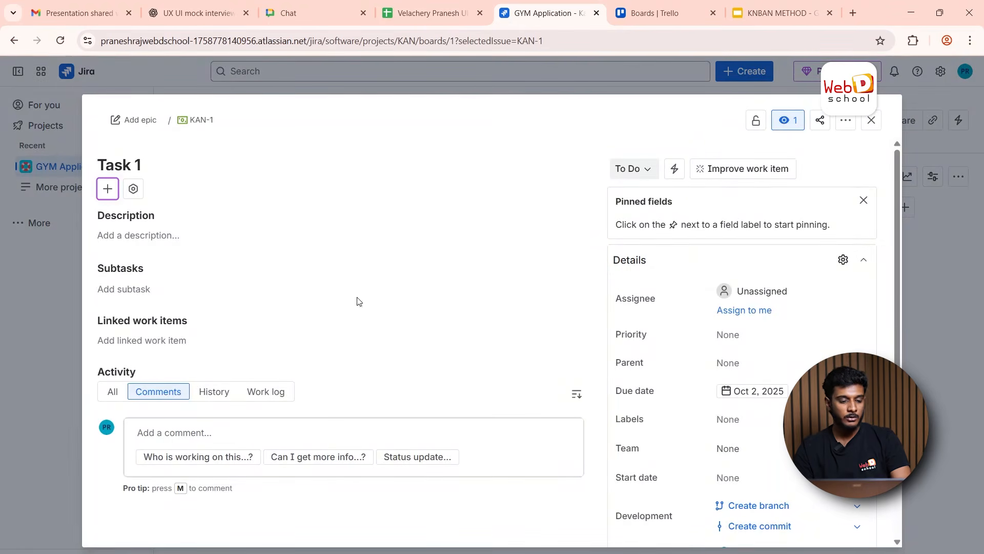
pyautogui.click(136, 234)
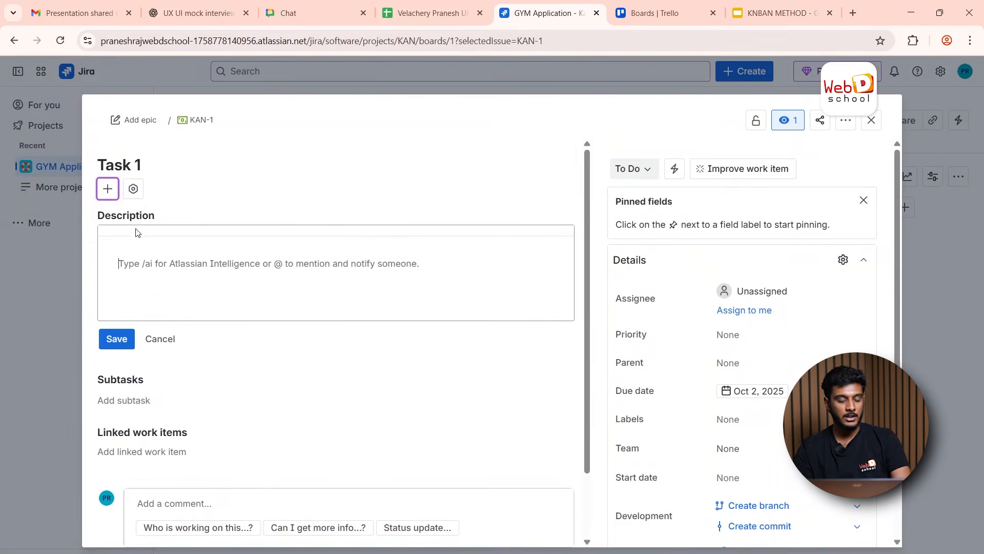
pyautogui.click(128, 164)
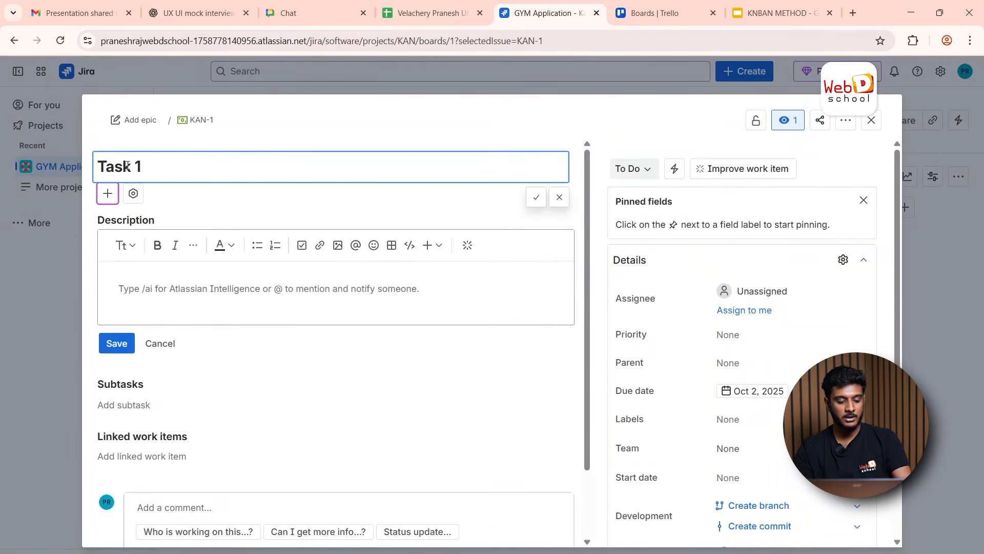
pyautogui.hotkey('ctrl', 'a')
pyautogui.press('BackSpace')
pyautogui.press('capslock')
pyautogui.write('UX ')
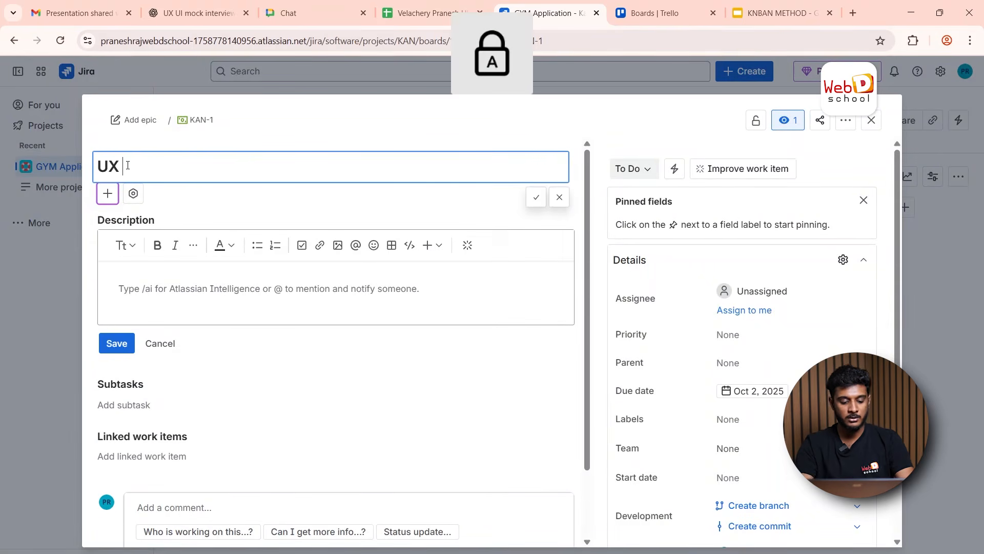
pyautogui.write('R')
pyautogui.press('capslock')
pyautogui.write('esearch')
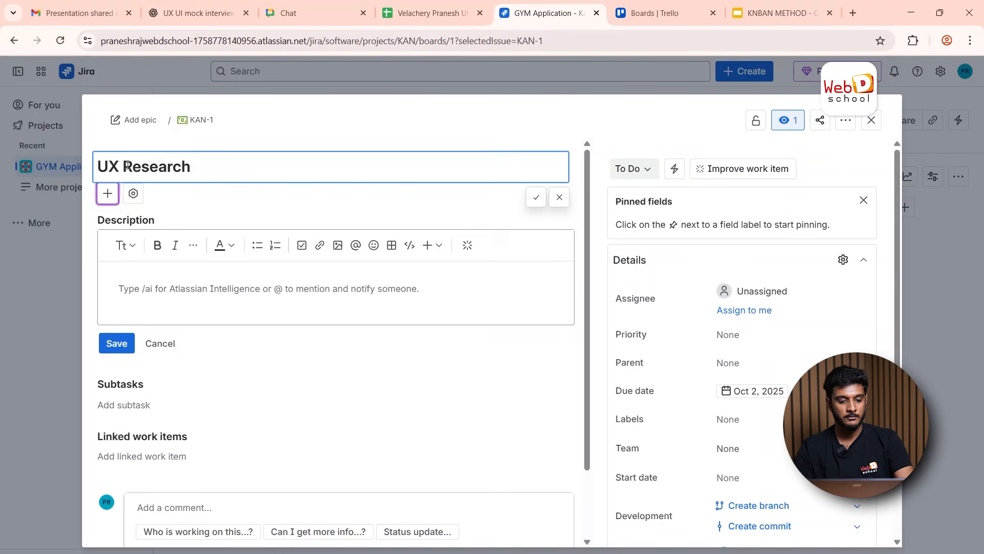
# Enter "Quantitaive reserach for gym application" as the UX Research task's description and save it.
pyautogui.click(146, 285)
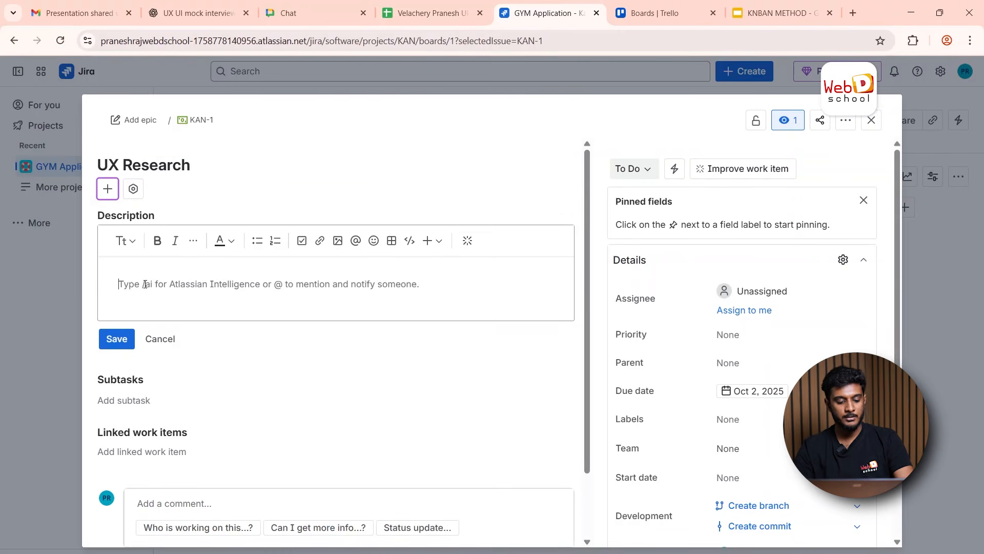
pyautogui.press('capslock')
pyautogui.write('Q')
pyautogui.press('capslock')
pyautogui.write('ua')
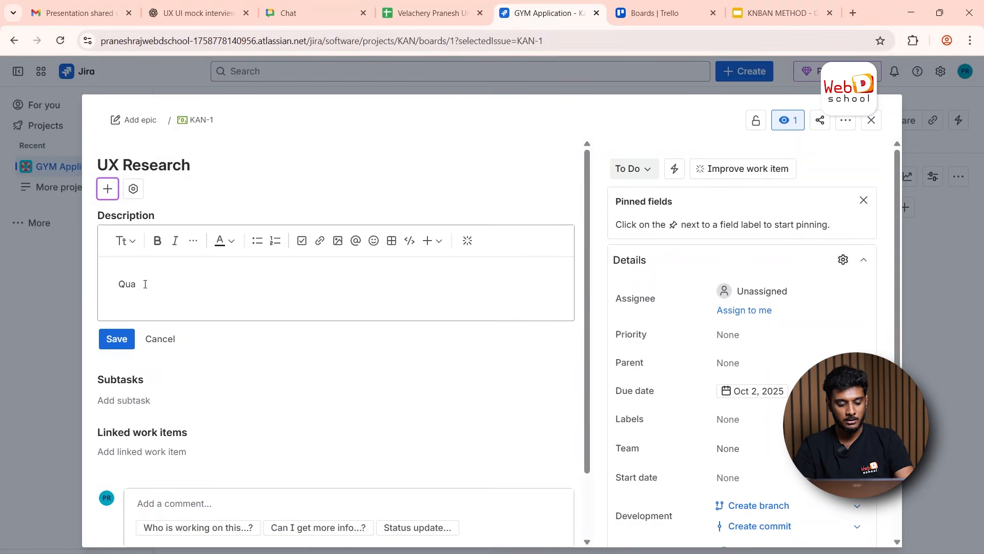
pyautogui.write('ntitaive')
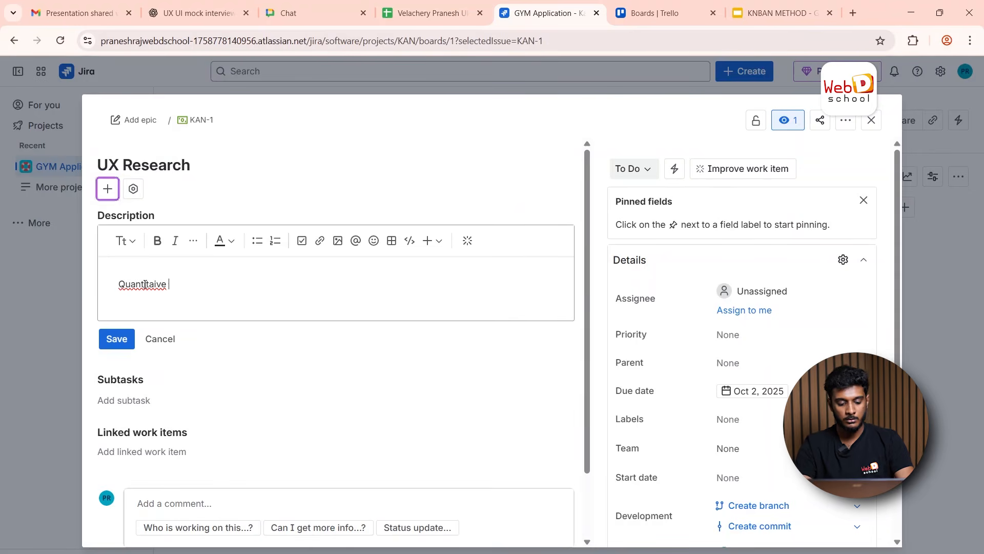
pyautogui.write(' reserac')
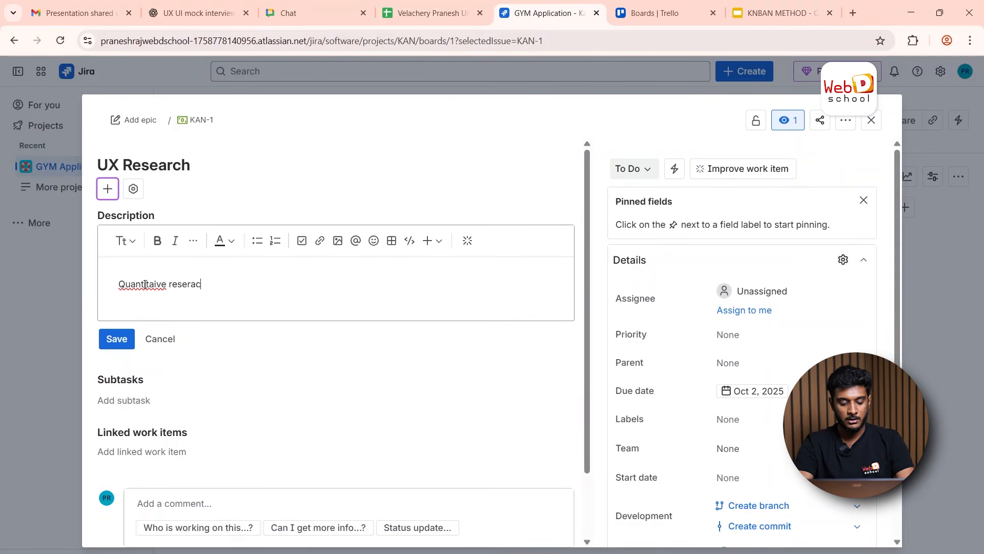
pyautogui.write('h for ')
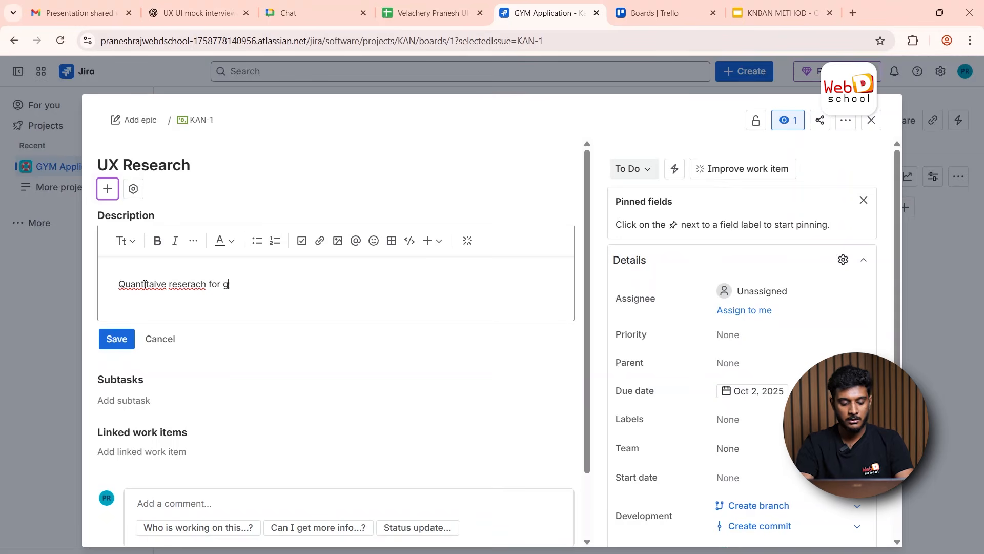
pyautogui.write('gym application')
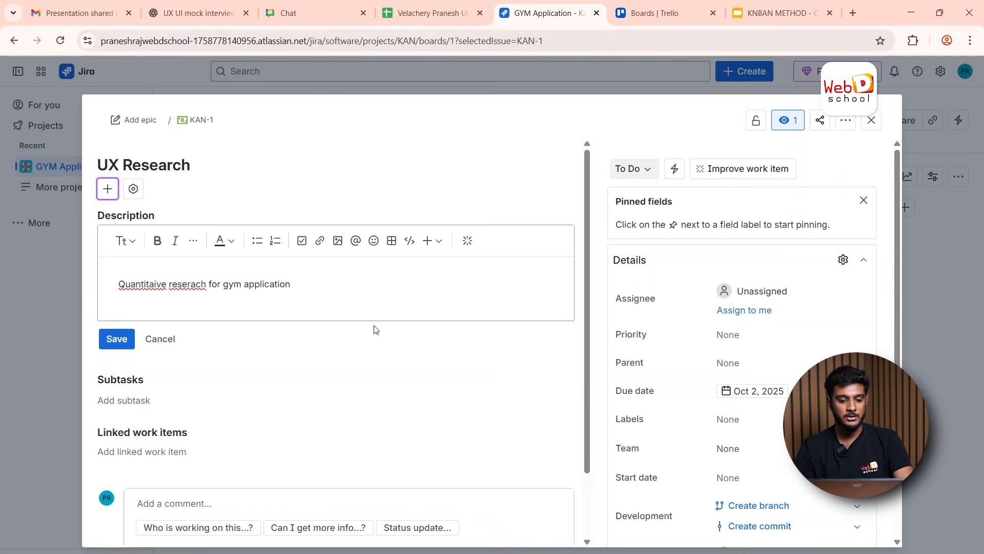
pyautogui.click(117, 340)
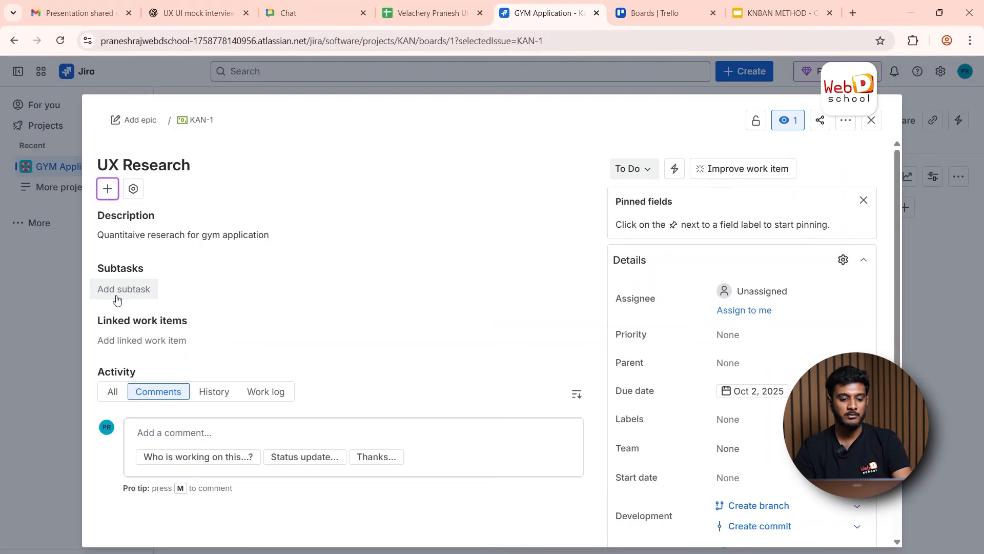
# Show all activity of the UX Research task and examine the logged description, summary and status changes.
pyautogui.click(113, 392)
pyautogui.scroll(-3, 319, 379)
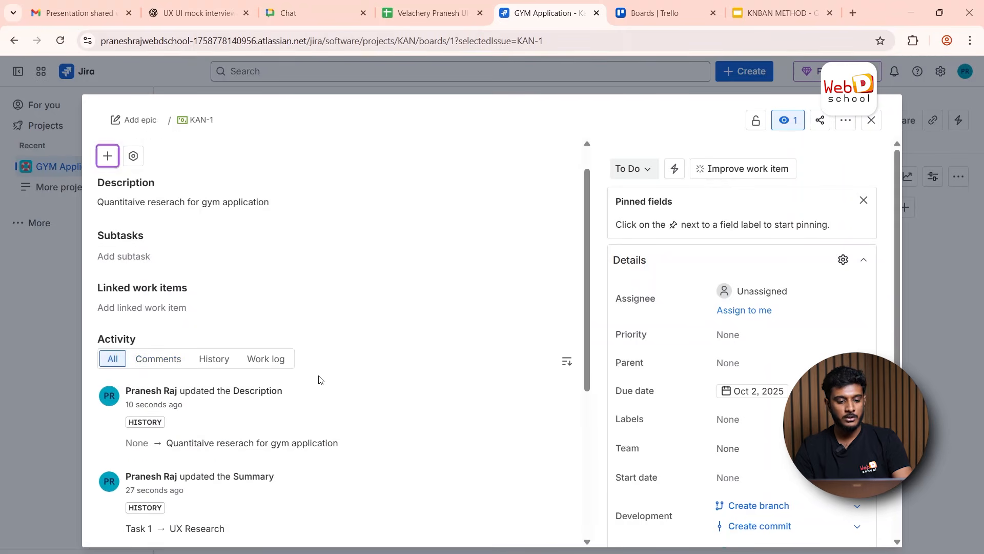
pyautogui.scroll(-1, 319, 380)
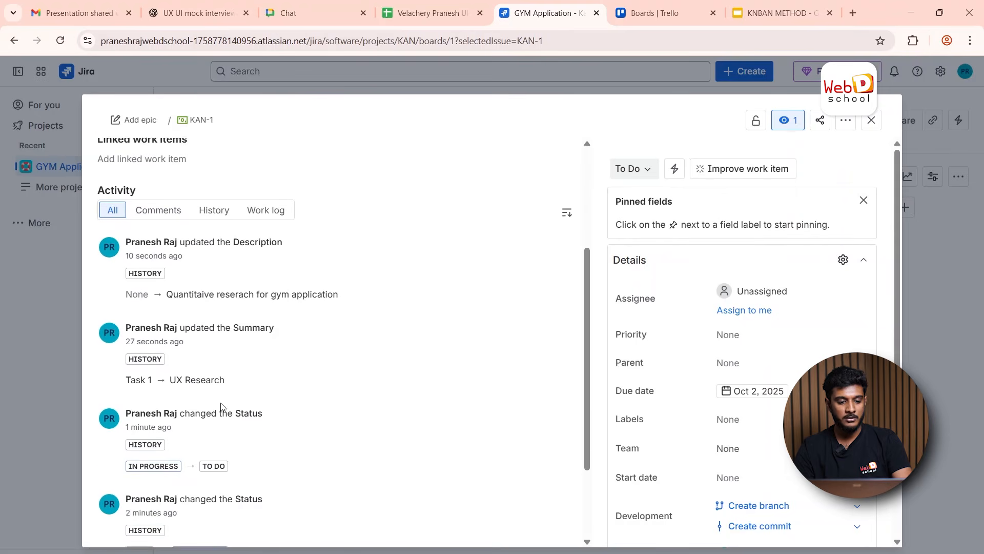
pyautogui.scroll(-3, 212, 461)
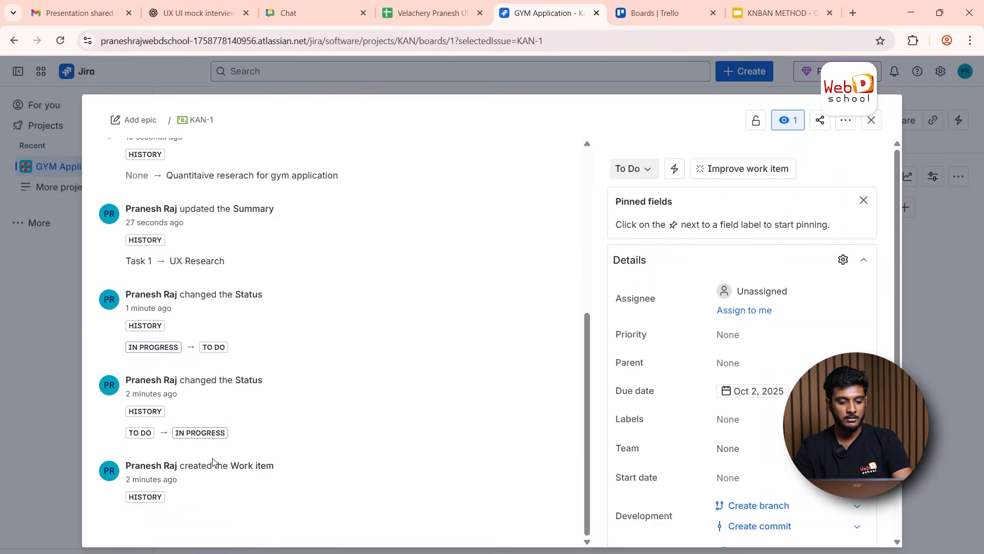
pyautogui.scroll(8, 213, 461)
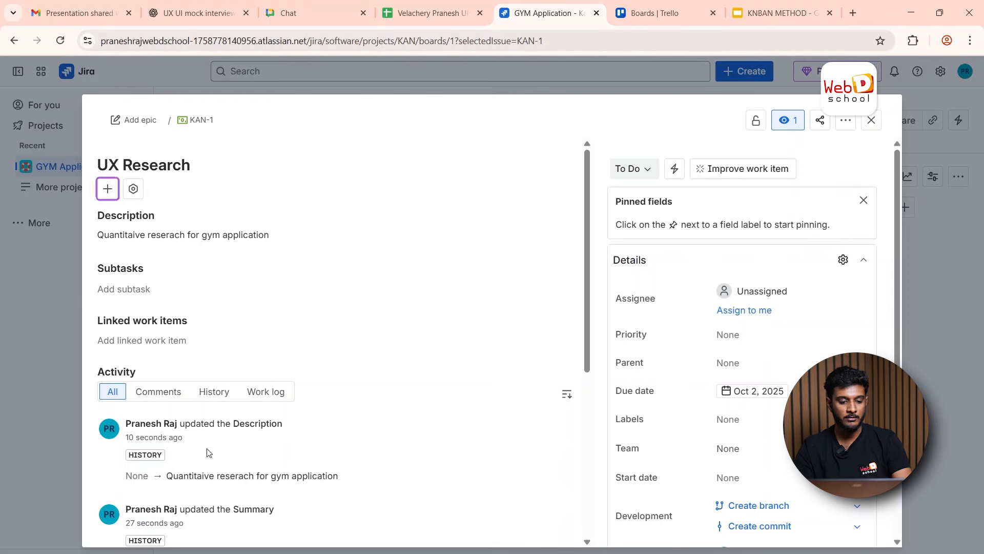
pyautogui.scroll(-2, 198, 466)
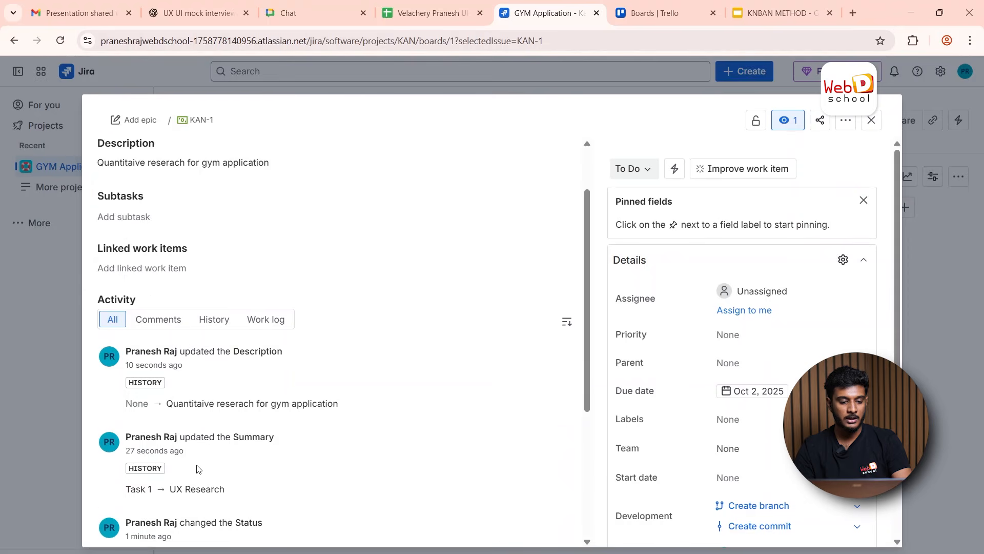
pyautogui.scroll(2, 198, 466)
pyautogui.scroll(-1, 166, 328)
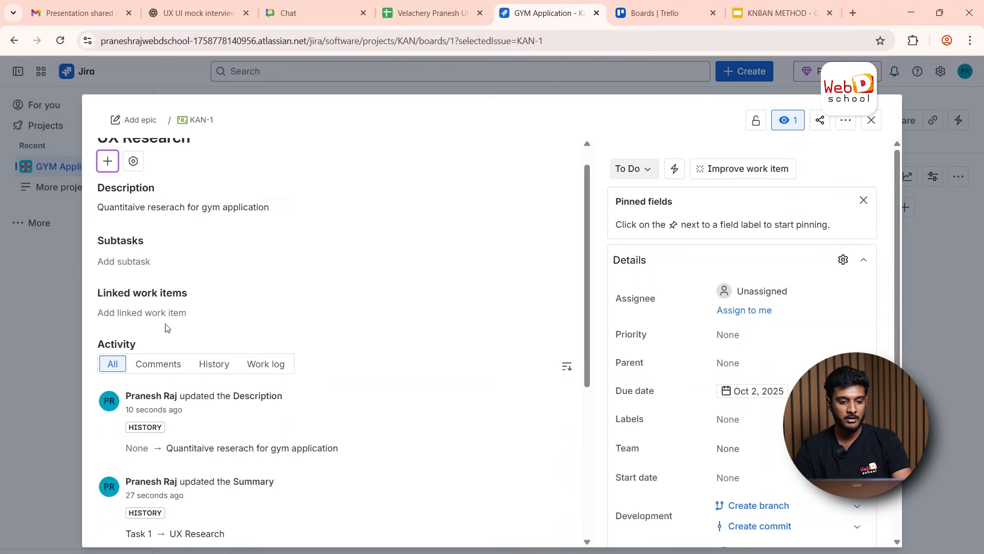
pyautogui.scroll(-2, 225, 291)
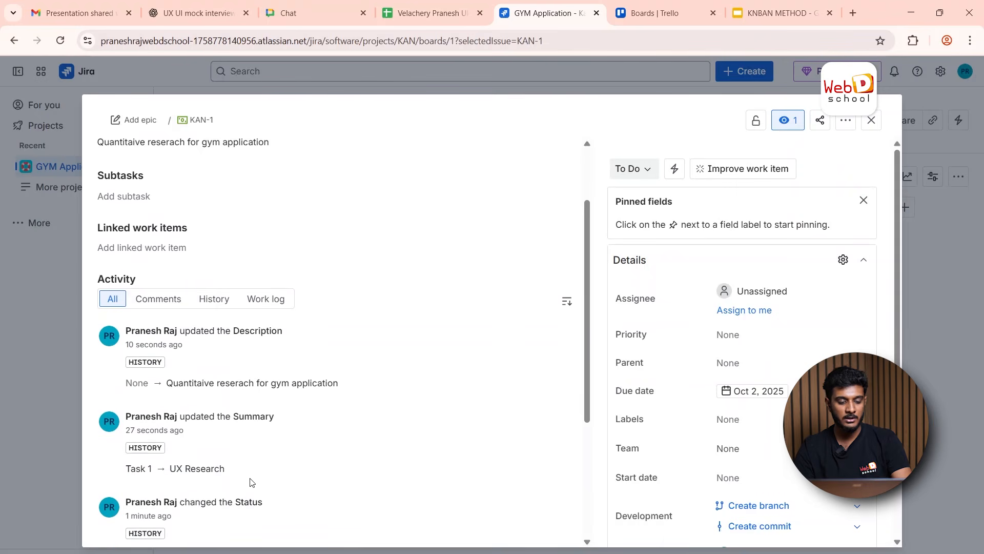
# Show the comments section of the UX Research task and return to the board.
pyautogui.scroll(3, 250, 482)
pyautogui.click(163, 392)
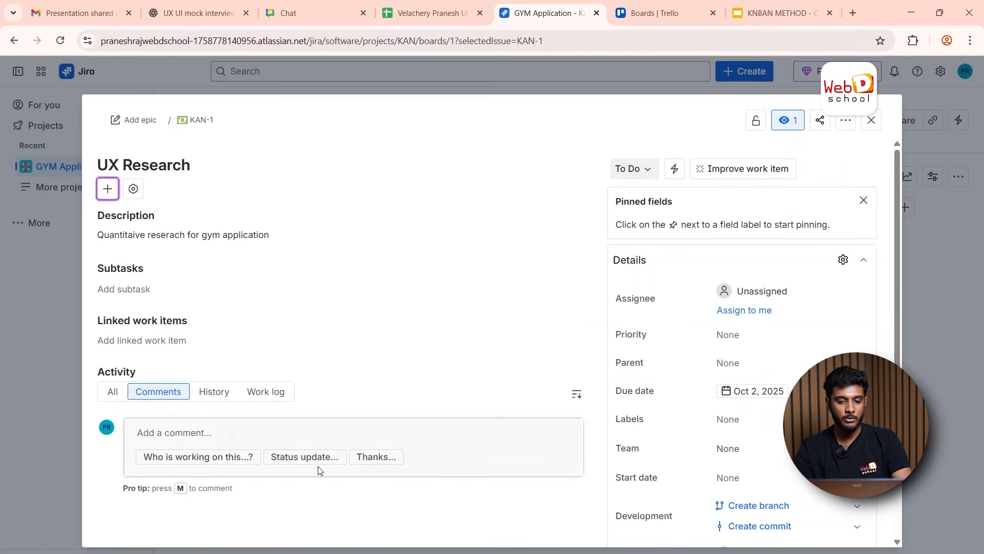
pyautogui.click(871, 121)
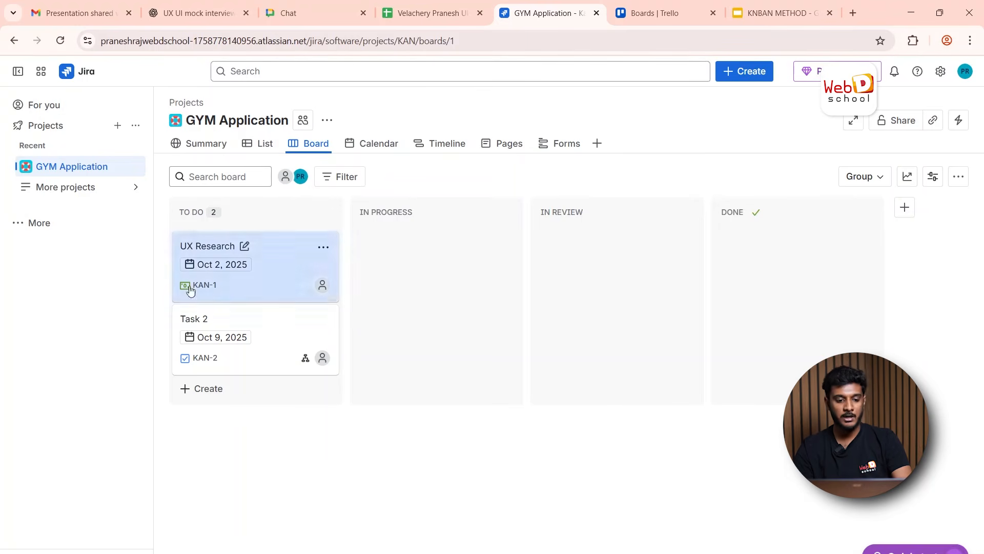
# Reopen the UX Research task, assign it to yourself and open its team selection.
pyautogui.click(275, 284)
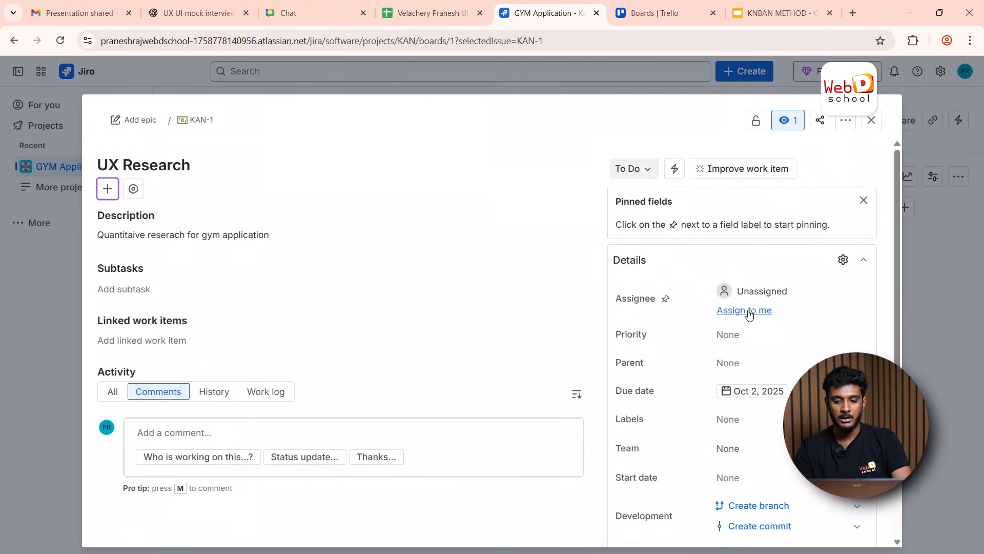
pyautogui.click(748, 311)
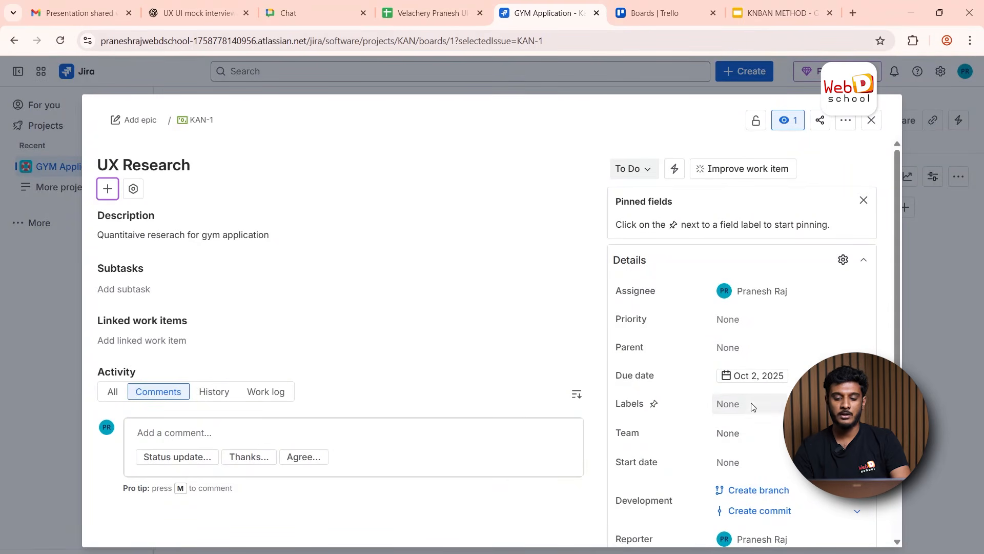
pyautogui.scroll(-1, 750, 407)
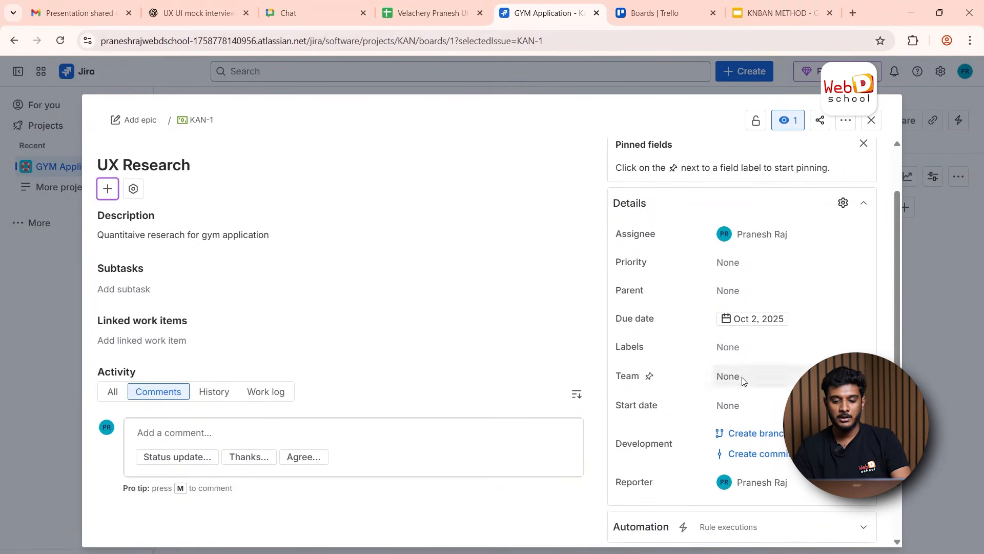
pyautogui.click(742, 377)
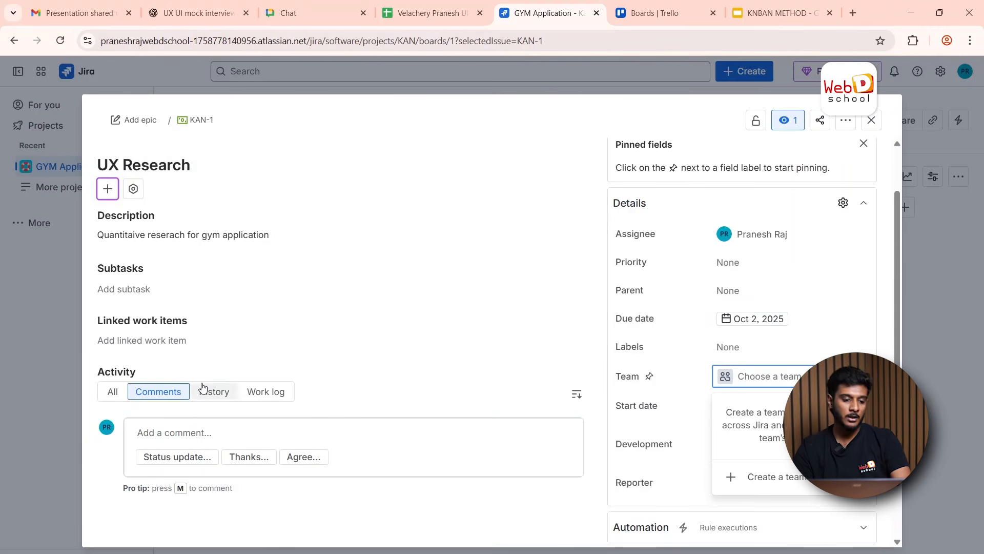
# Write the comment "I'm complted my research" on the UX Research task.
pyautogui.click(167, 433)
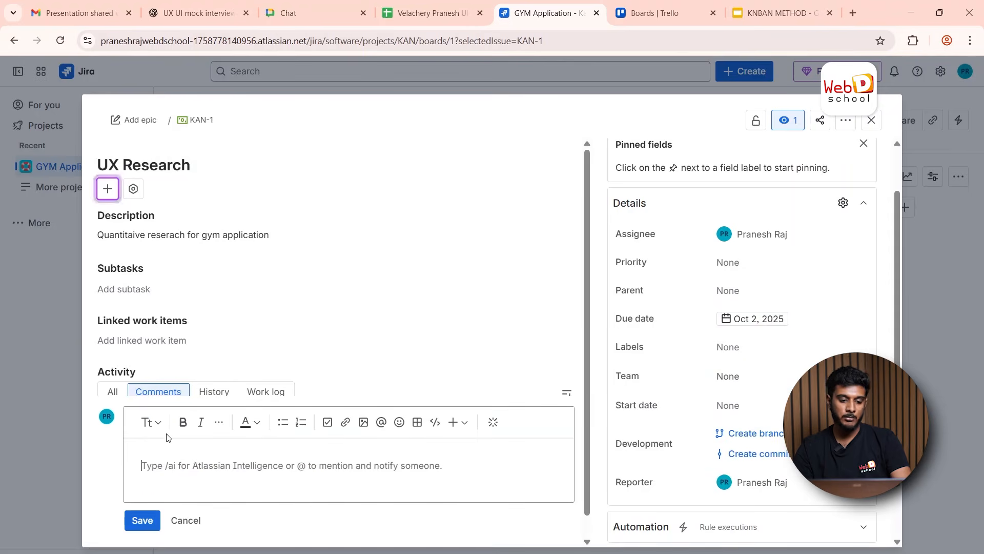
pyautogui.press('capslock')
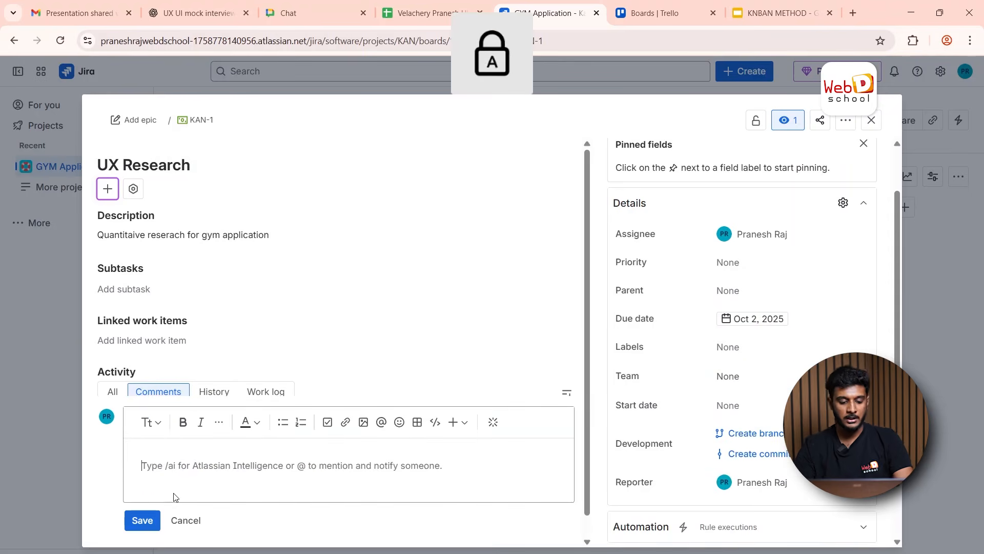
pyautogui.write('I')
pyautogui.press('capslock')
pyautogui.write('mc')
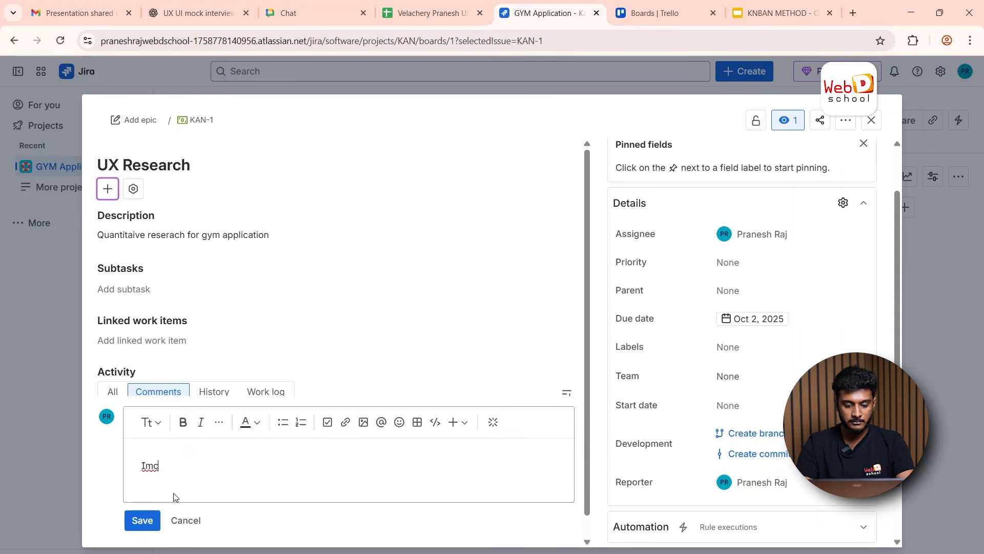
pyautogui.press('BackSpace')
pyautogui.press('BackSpace')
pyautogui.press('BackSpace')
pyautogui.write("I'm complted my")
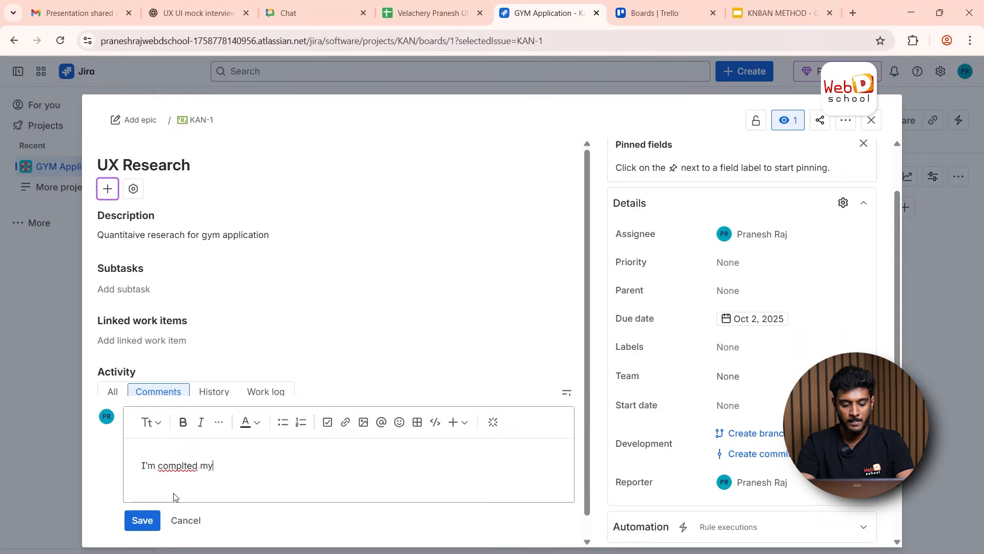
pyautogui.write(' researc')
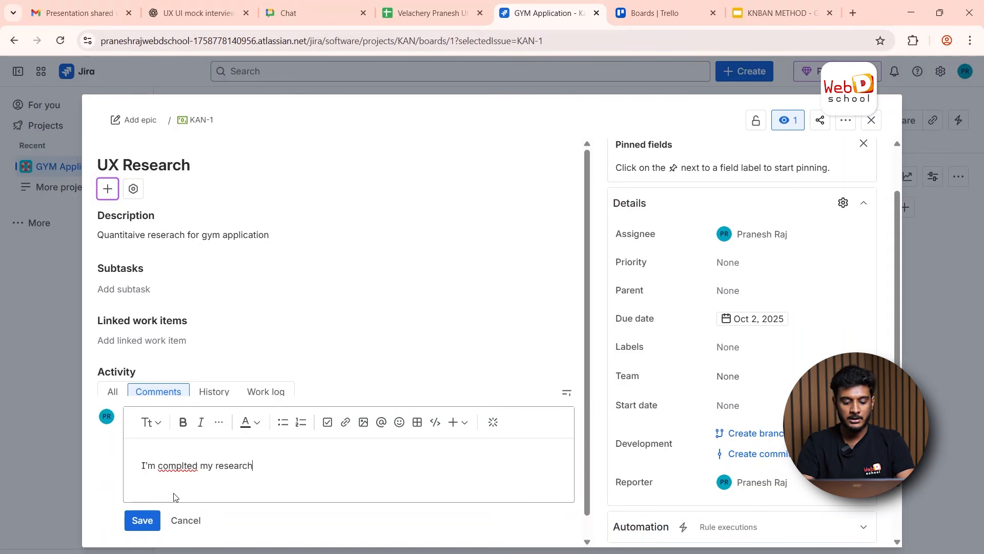
pyautogui.write('h')
pyautogui.press('Return')
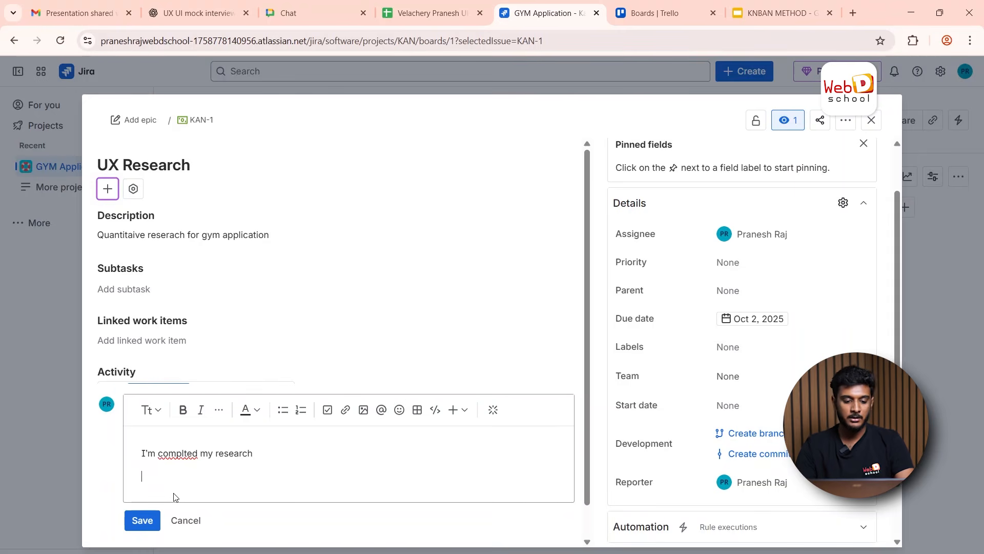
# Correct the misspelled word in the comment to "completed" and save the comment.
pyautogui.rightClick(185, 454)
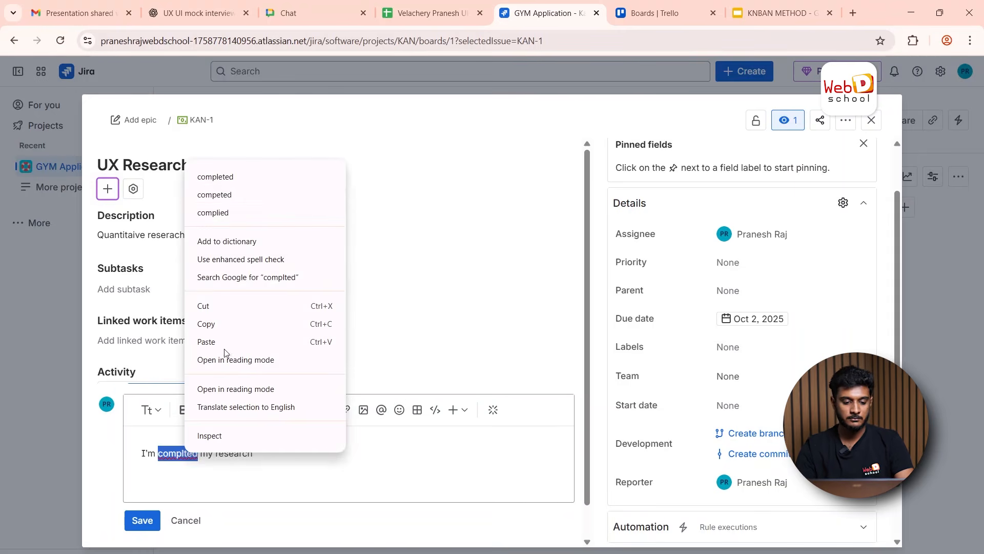
pyautogui.click(220, 179)
pyautogui.click(148, 517)
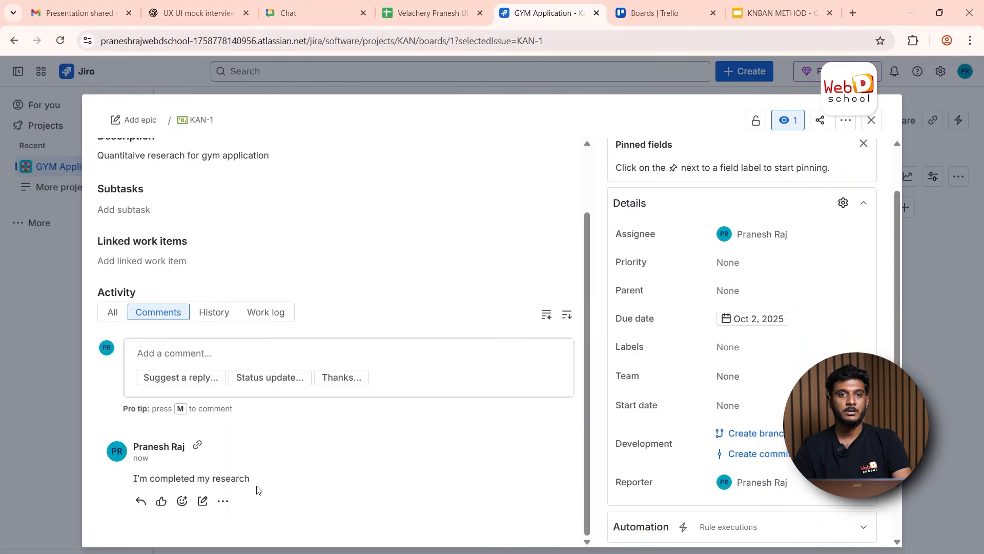
# Open an empty new comment, review the saved one below it and close the UX Research task.
pyautogui.click(177, 350)
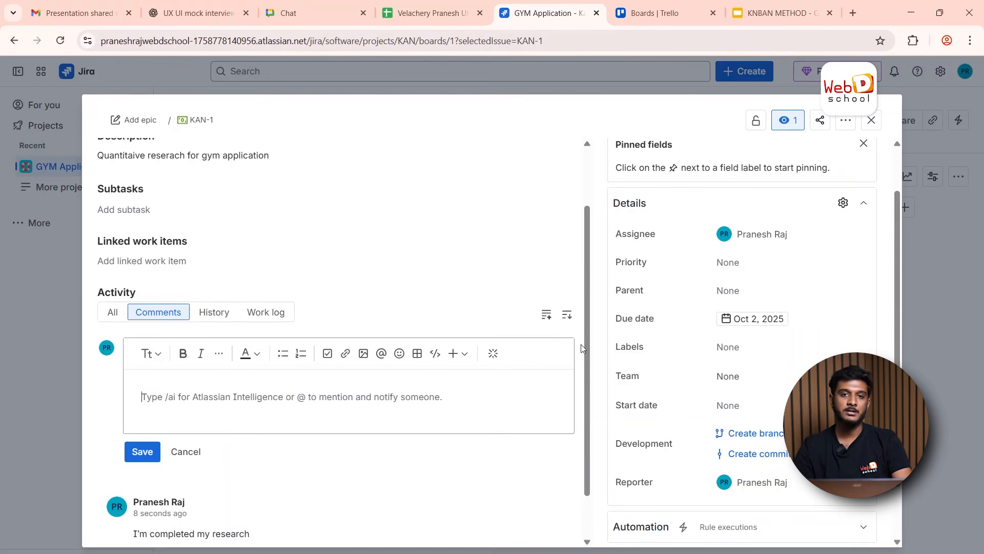
pyautogui.scroll(-1, 193, 410)
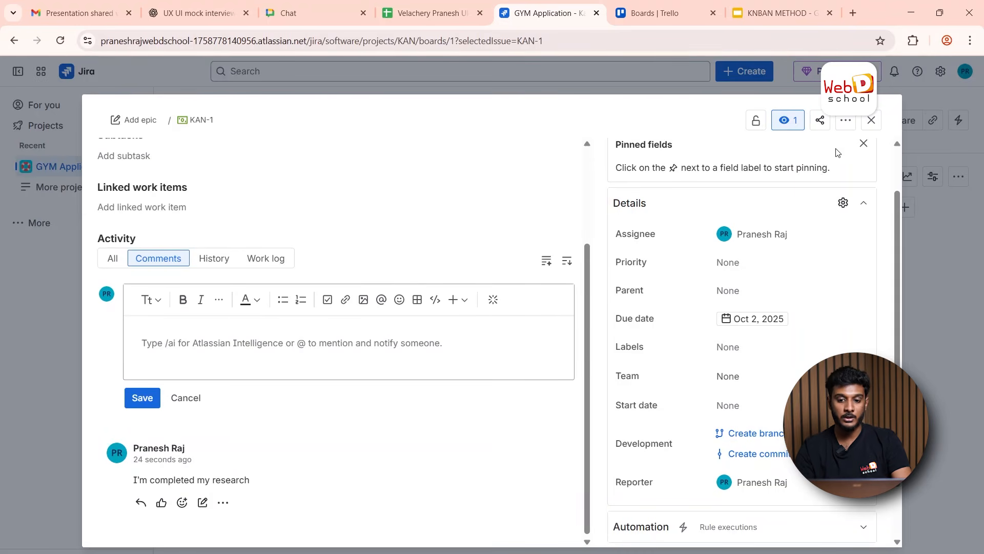
pyautogui.click(872, 121)
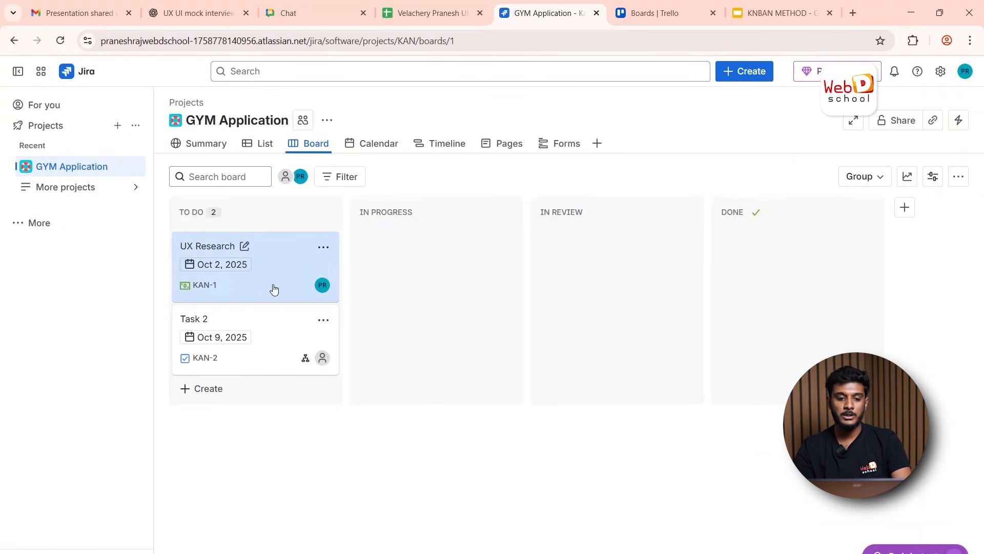
# Move the UX Research task from To Do to In Progress and check its details and comments.
pyautogui.moveTo(272, 271); pyautogui.dragTo(398, 258)
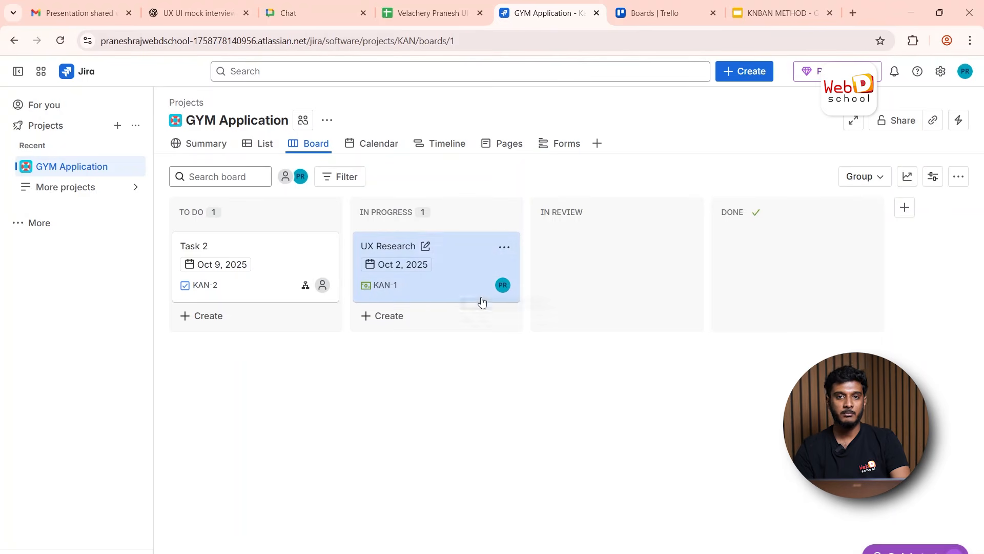
pyautogui.click(454, 277)
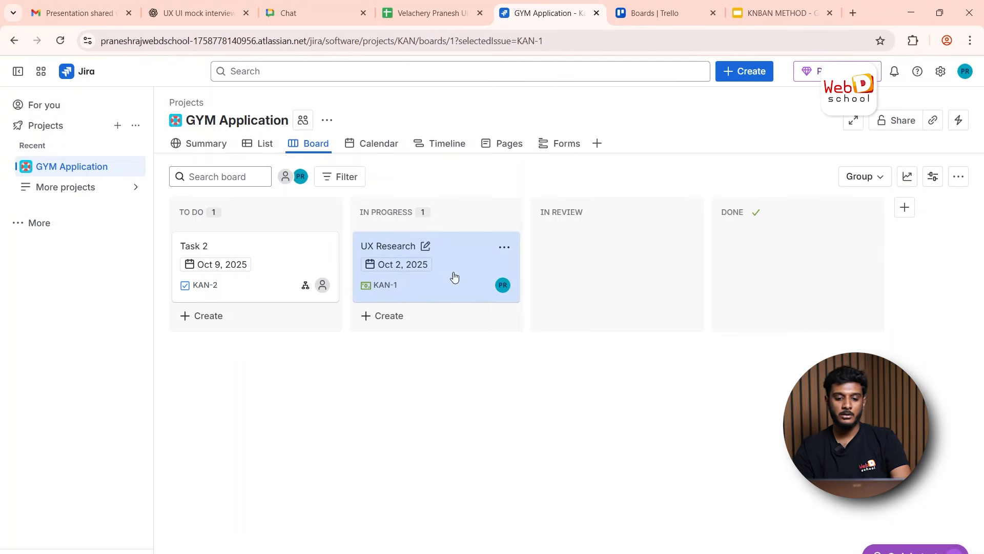
pyautogui.click(318, 432)
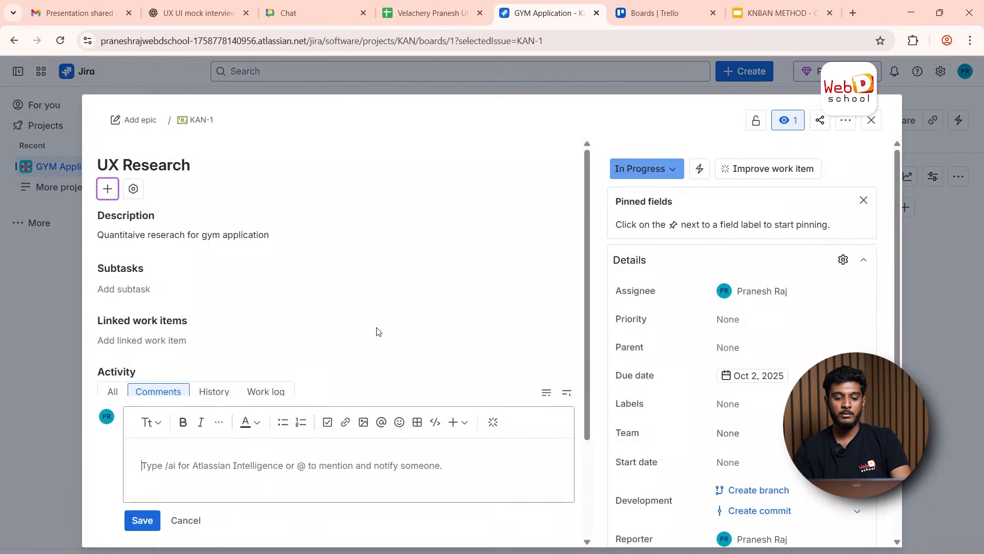
pyautogui.scroll(-1, 378, 332)
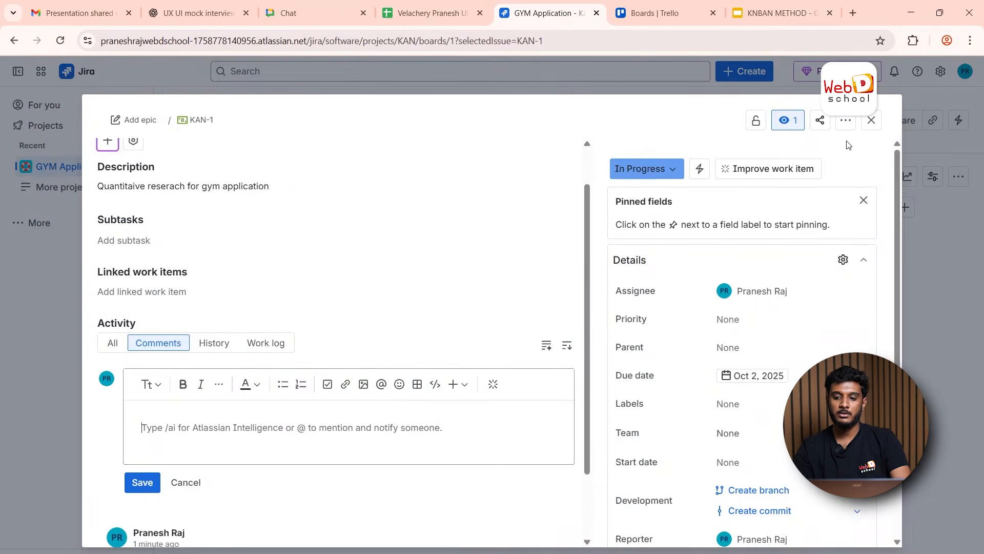
pyautogui.click(871, 120)
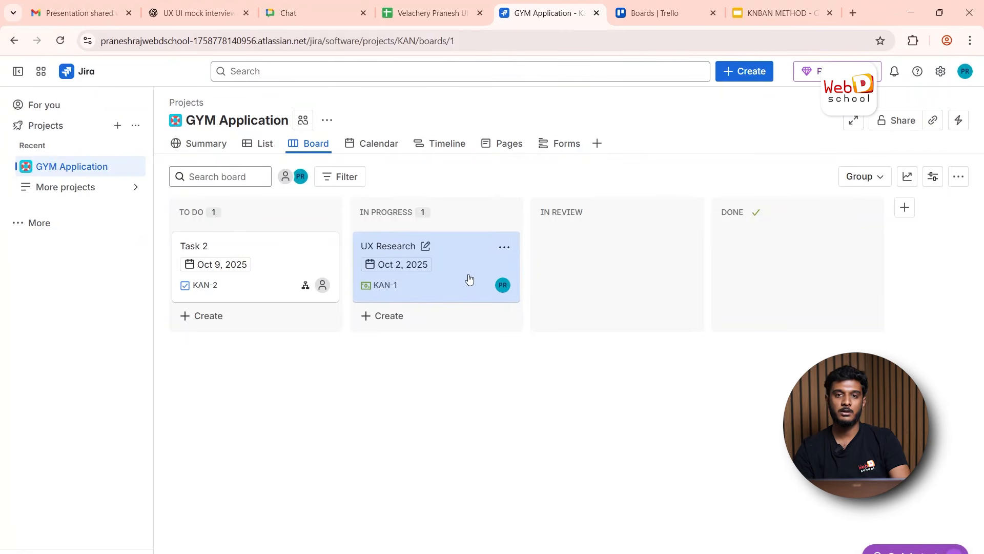
# Advance UX Research through In Review to Done and Task 2 through In Progress to Done.
pyautogui.moveTo(270, 260); pyautogui.dragTo(427, 310)
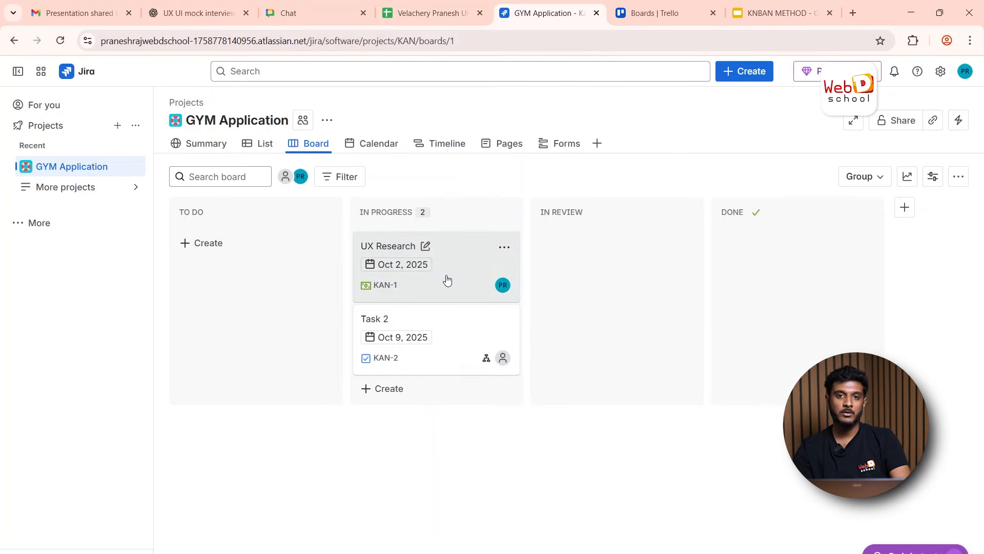
pyautogui.moveTo(447, 279); pyautogui.dragTo(577, 272)
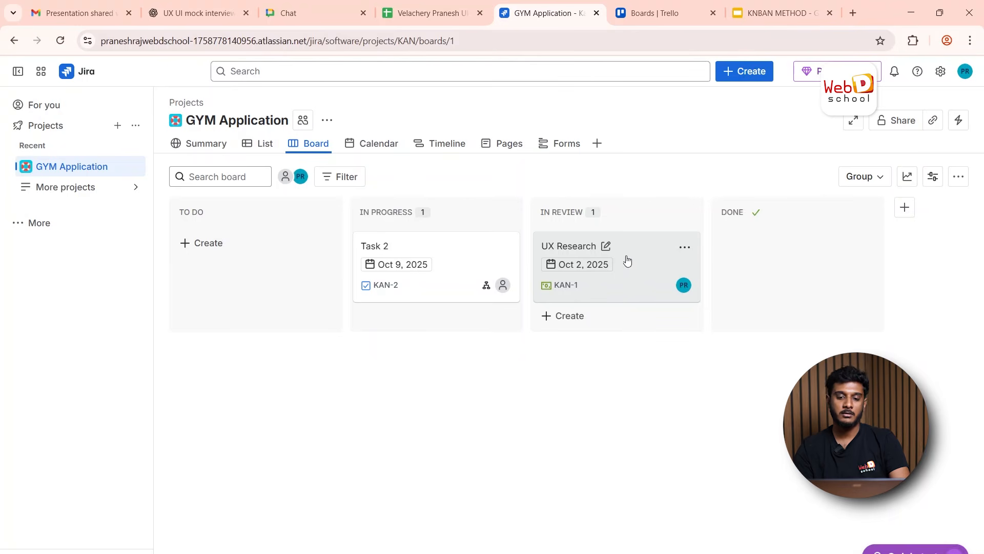
pyautogui.moveTo(626, 259); pyautogui.dragTo(734, 249)
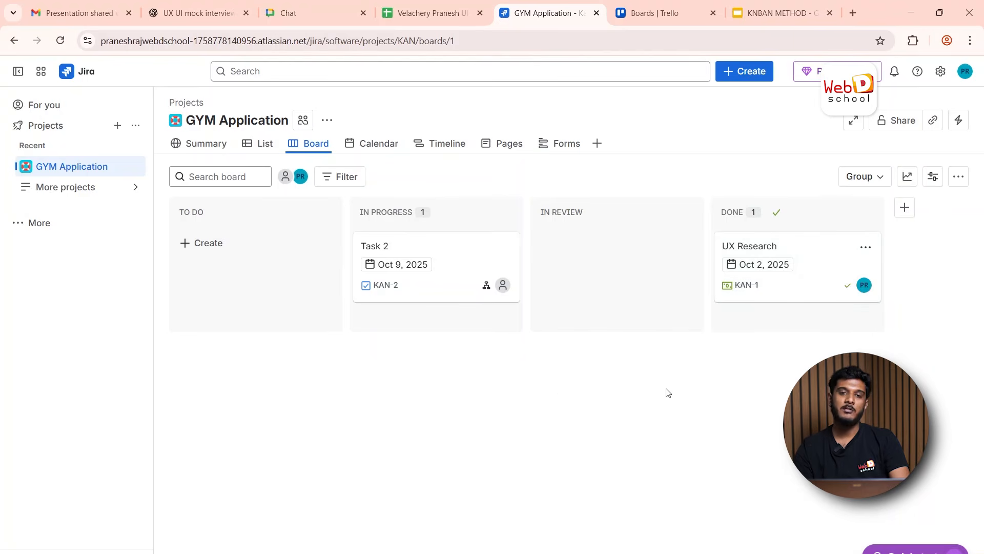
pyautogui.moveTo(446, 272); pyautogui.dragTo(771, 316)
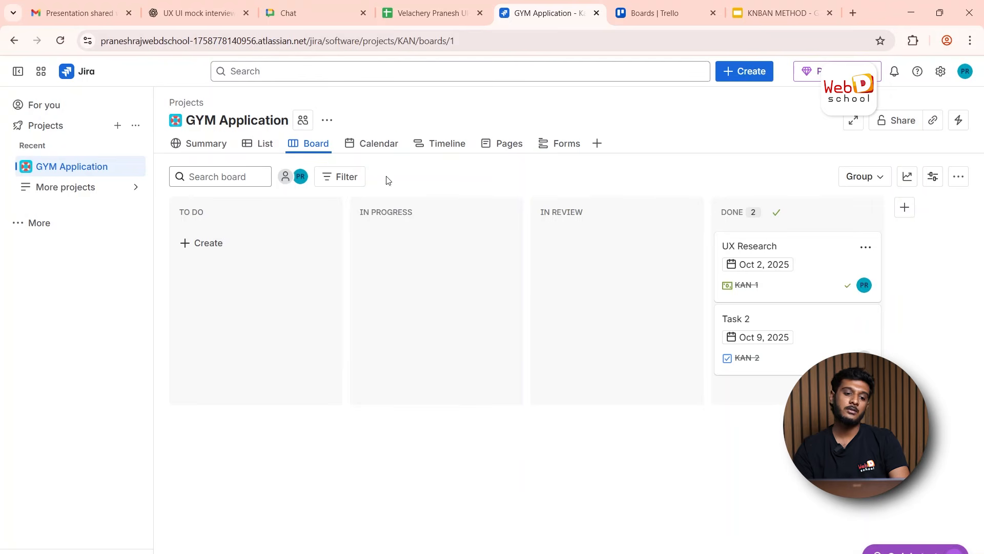
# View the UX Research due date in the project's calendar and open the project's timeline.
pyautogui.click(375, 144)
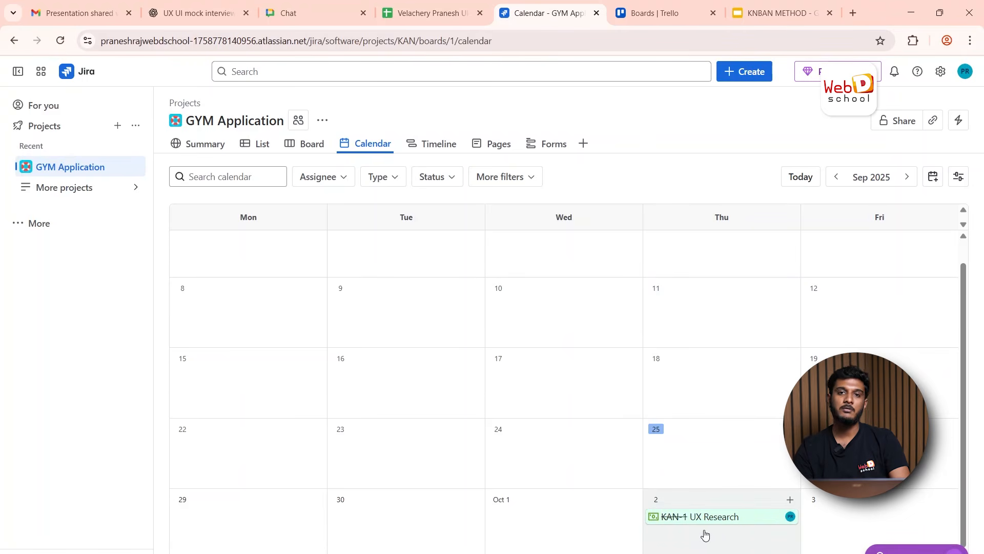
pyautogui.press('super+Tab')
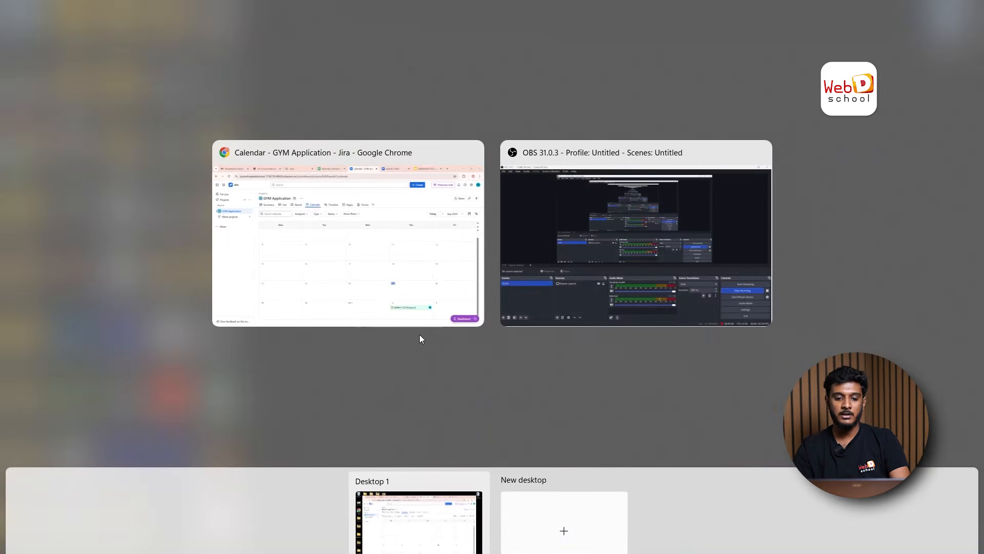
pyautogui.click(419, 336)
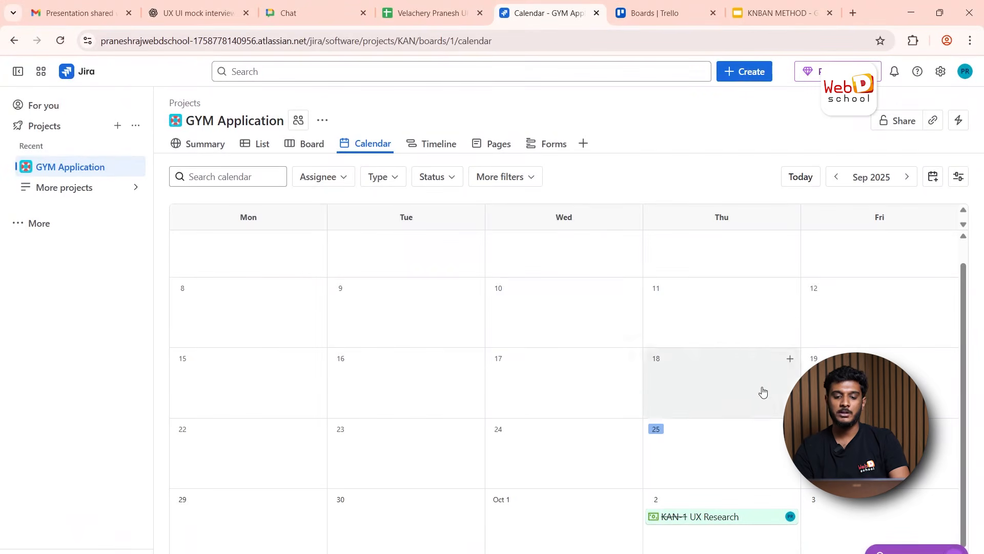
pyautogui.click(440, 145)
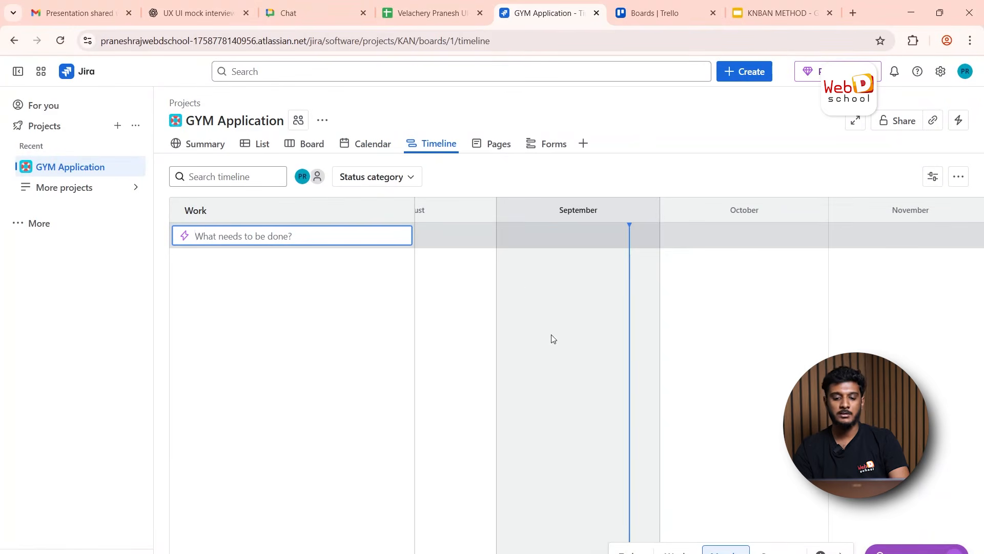
# Examine the project pages introduction and blank page preview, and open the List view's options.
pyautogui.click(486, 143)
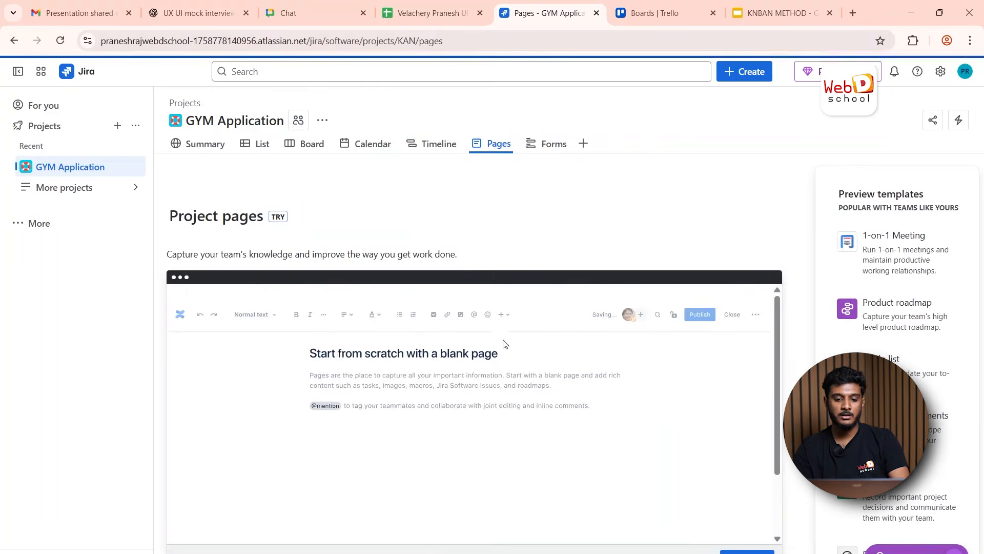
pyautogui.scroll(-1, 336, 349)
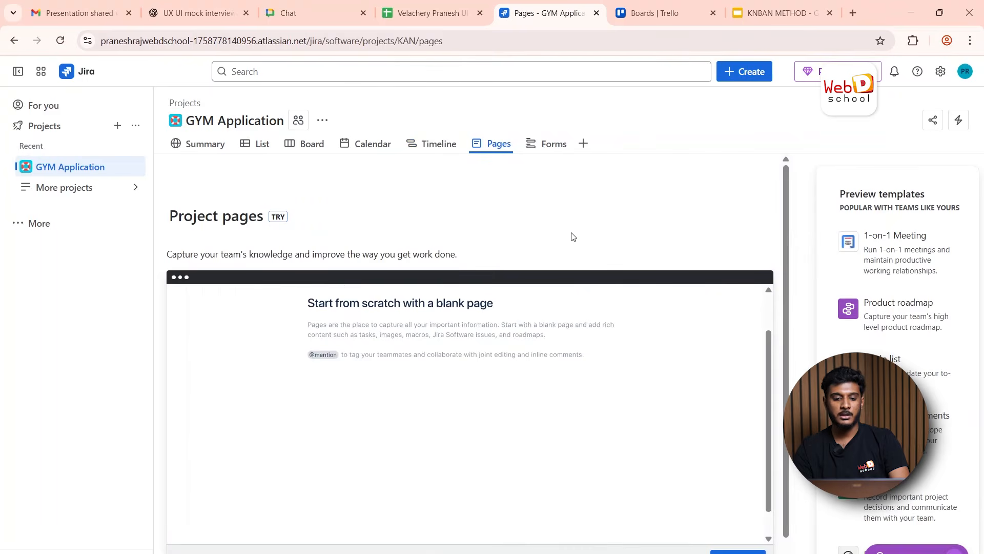
pyautogui.scroll(-1, 587, 231)
pyautogui.scroll(-1, 587, 231)
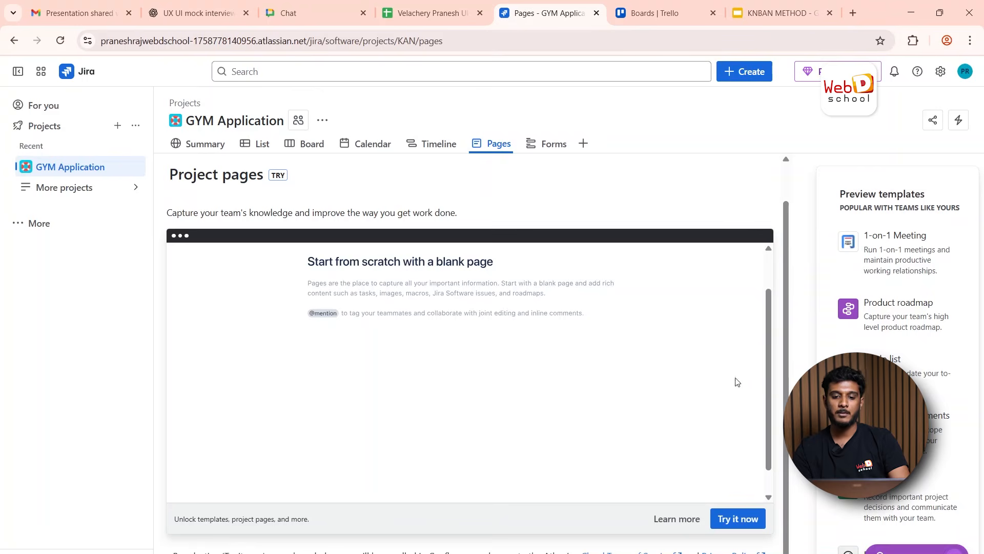
pyautogui.scroll(1, 575, 255)
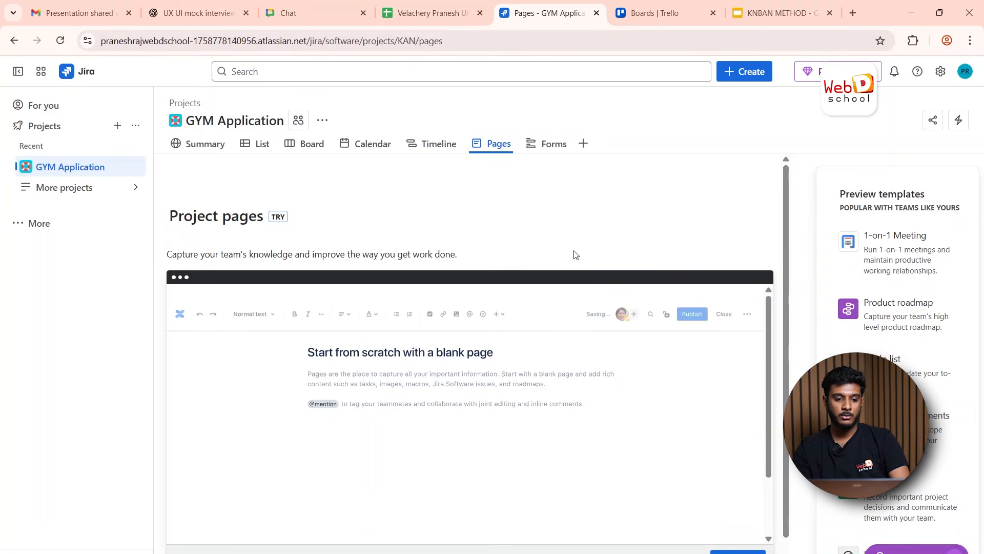
pyautogui.click(244, 144)
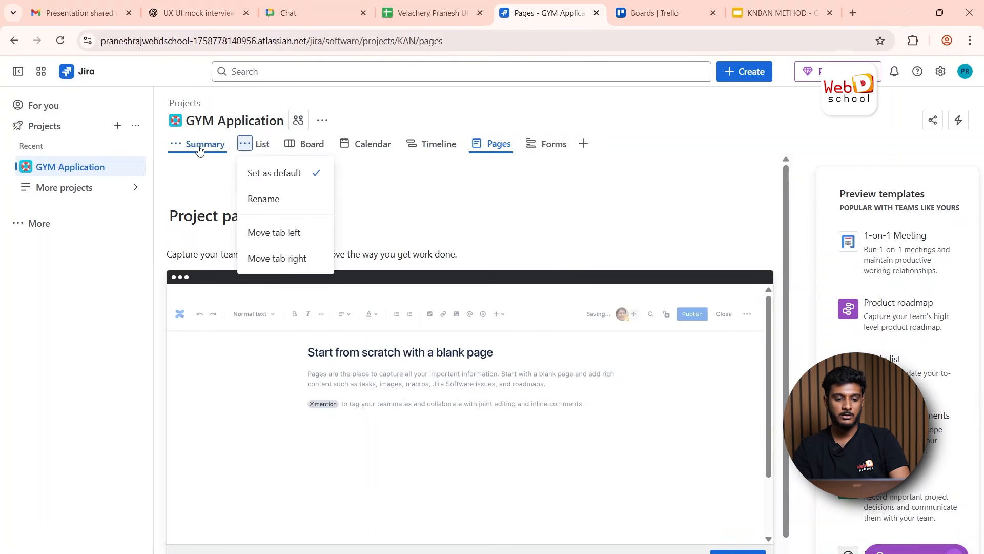
# Examine the GYM Application project summary, including status overview, recent activity, priority breakdown, types of work and team workload.
pyautogui.click(199, 145)
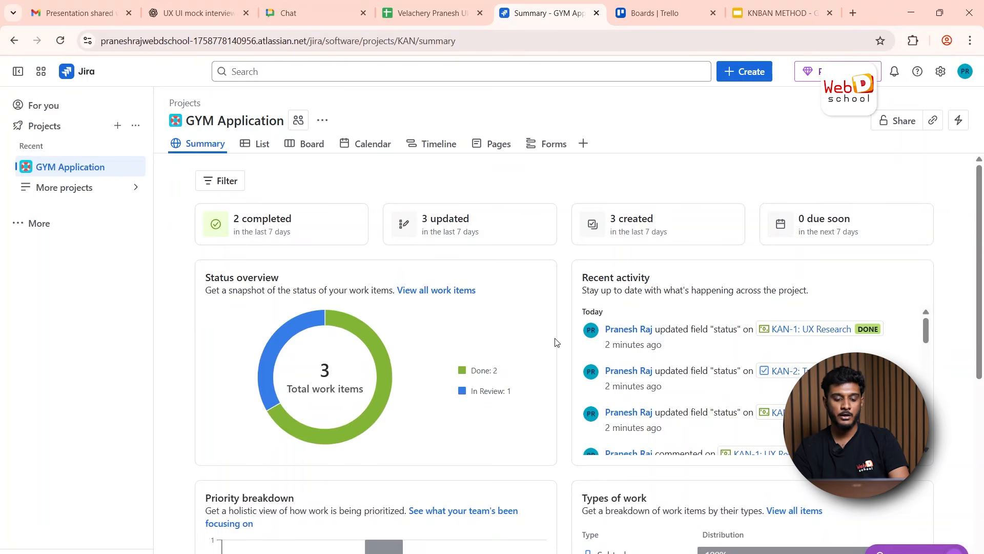
pyautogui.scroll(-2, 556, 342)
pyautogui.scroll(-1, 556, 342)
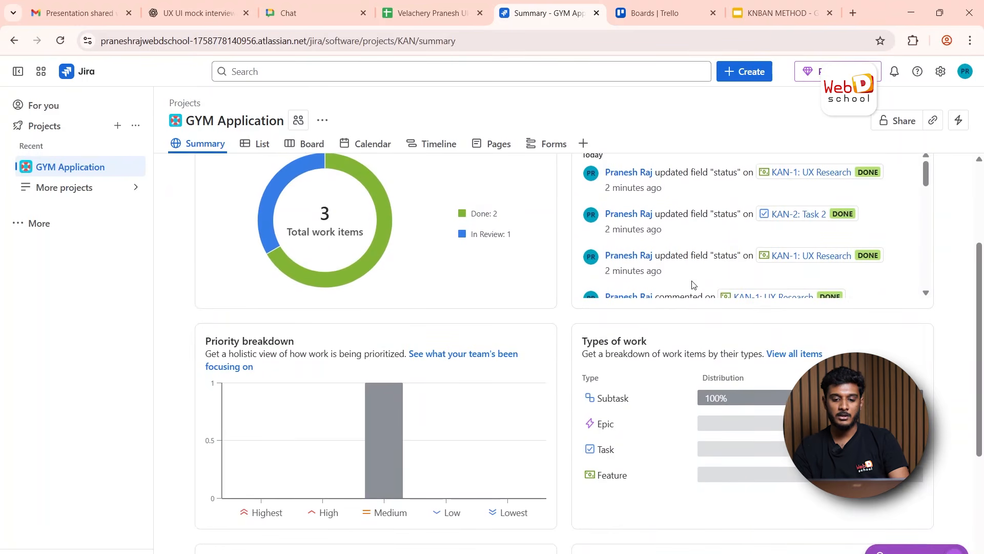
pyautogui.scroll(1, 692, 284)
pyautogui.scroll(-2, 692, 286)
pyautogui.scroll(-4, 539, 392)
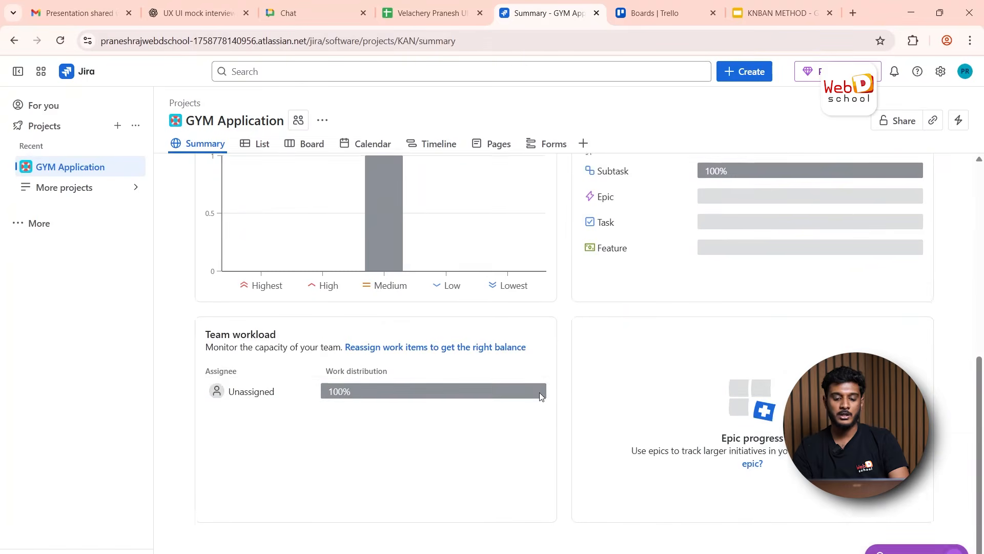
pyautogui.scroll(8, 540, 396)
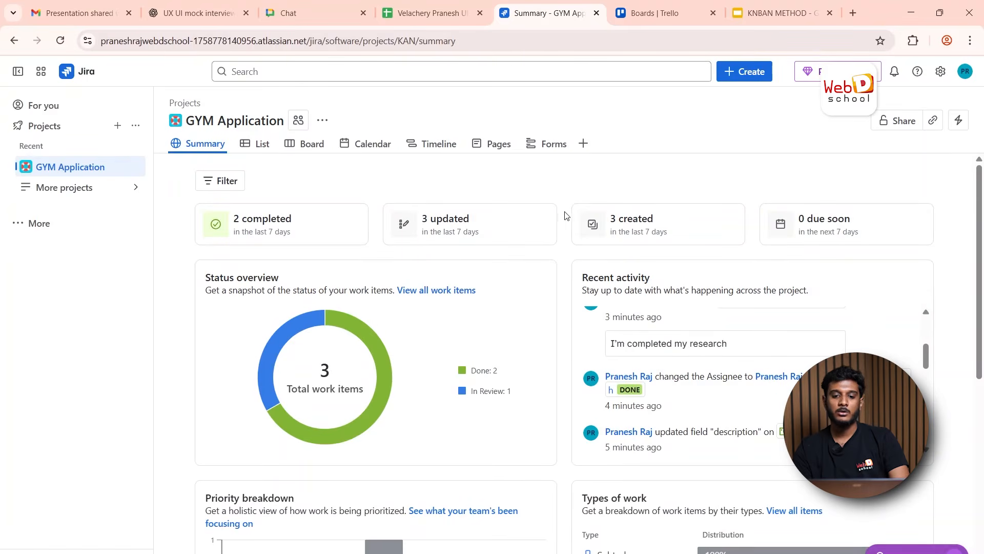
# Open the GYM Application board in Jira and compare its columns with the Agile Board in Trello.
pyautogui.click(301, 149)
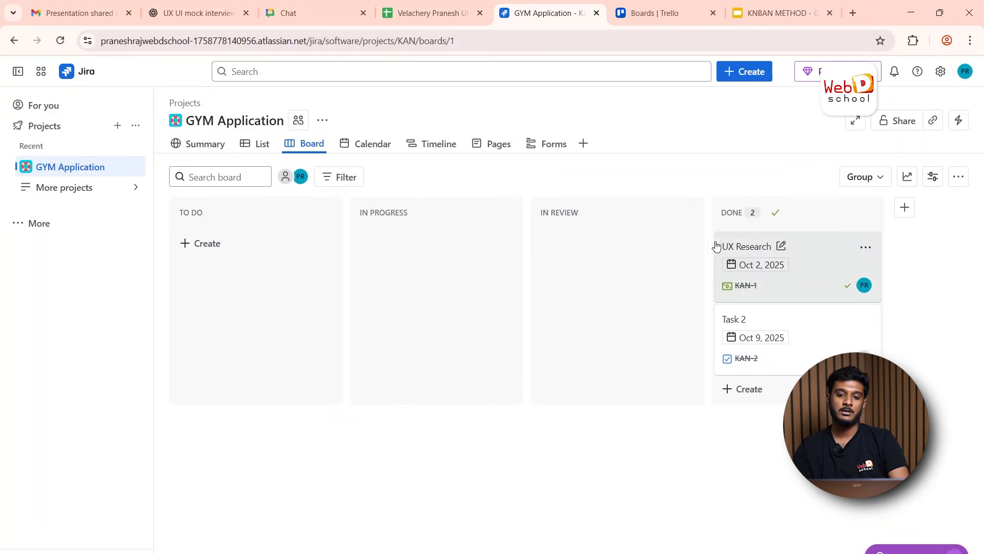
pyautogui.click(648, 21)
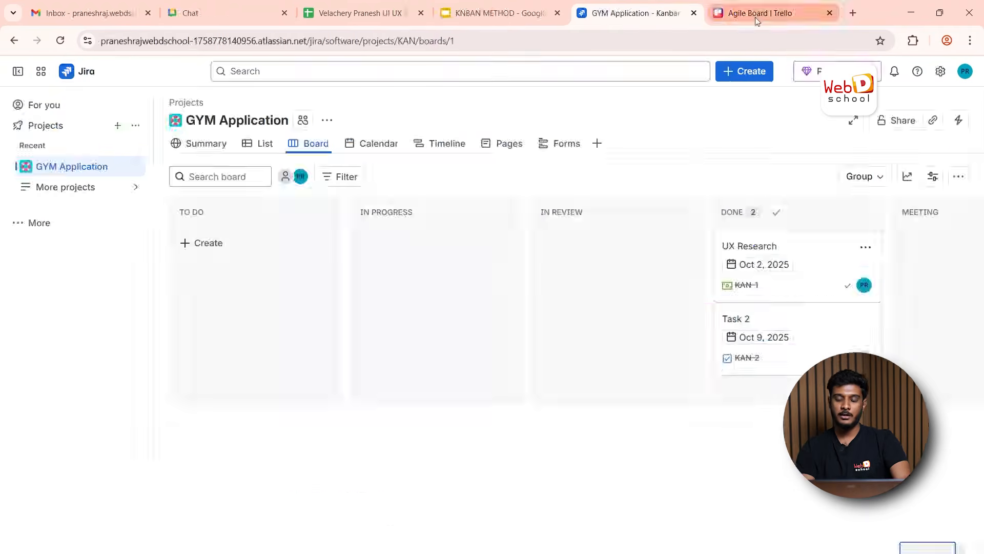
pyautogui.click(754, 16)
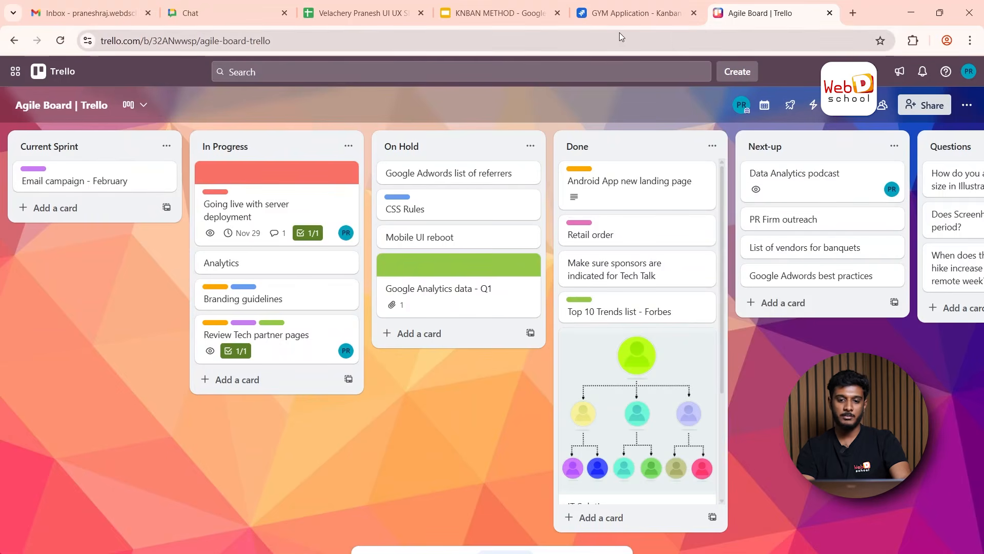
pyautogui.click(621, 19)
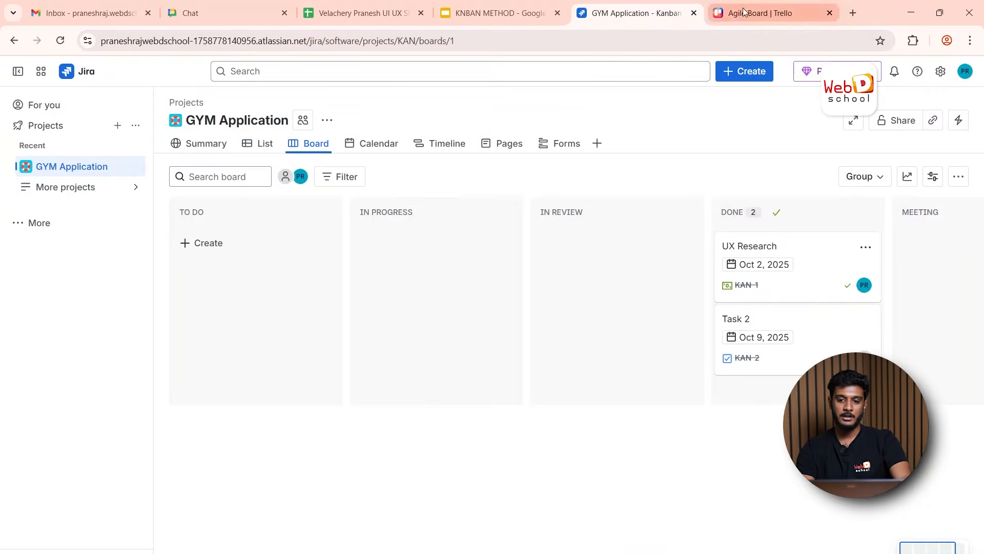
pyautogui.click(764, 13)
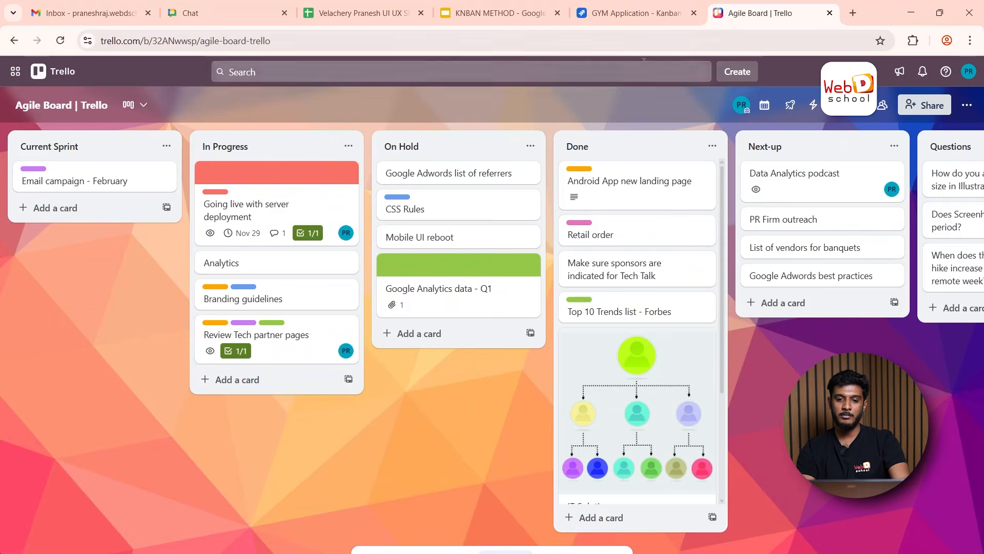
pyautogui.click(635, 16)
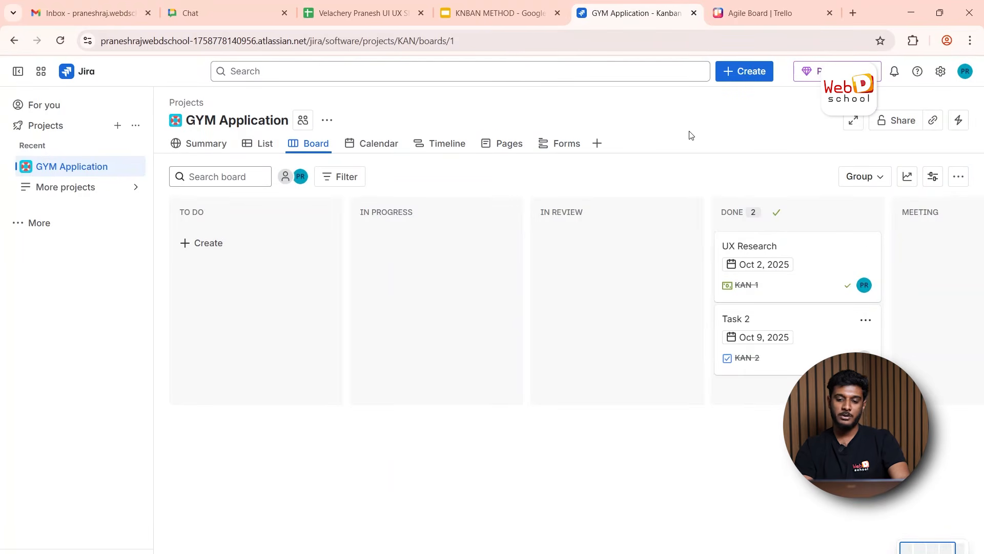
pyautogui.click(745, 17)
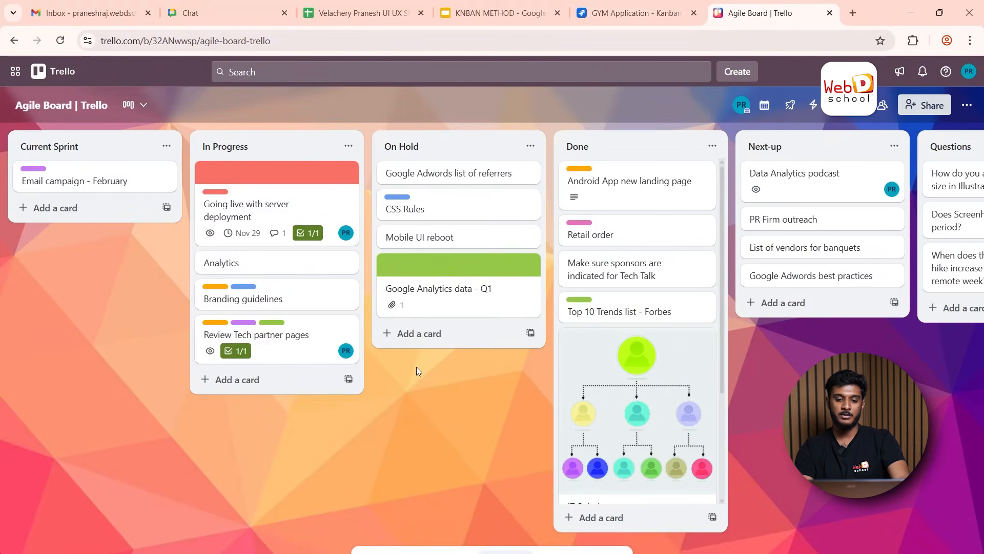
# Inspect the Email campaign - February card and its description editor's insert options, and close the card without changes.
pyautogui.click(133, 187)
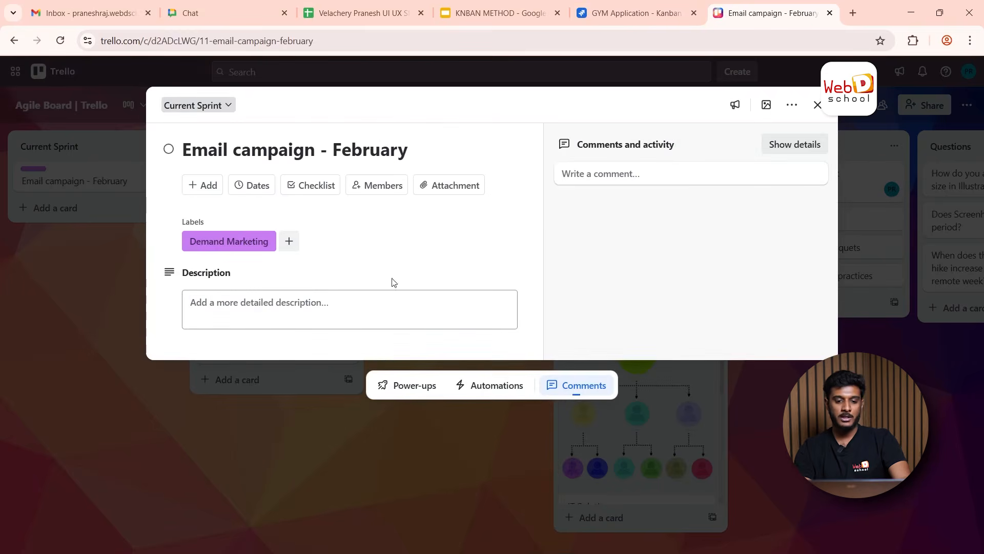
pyautogui.click(237, 306)
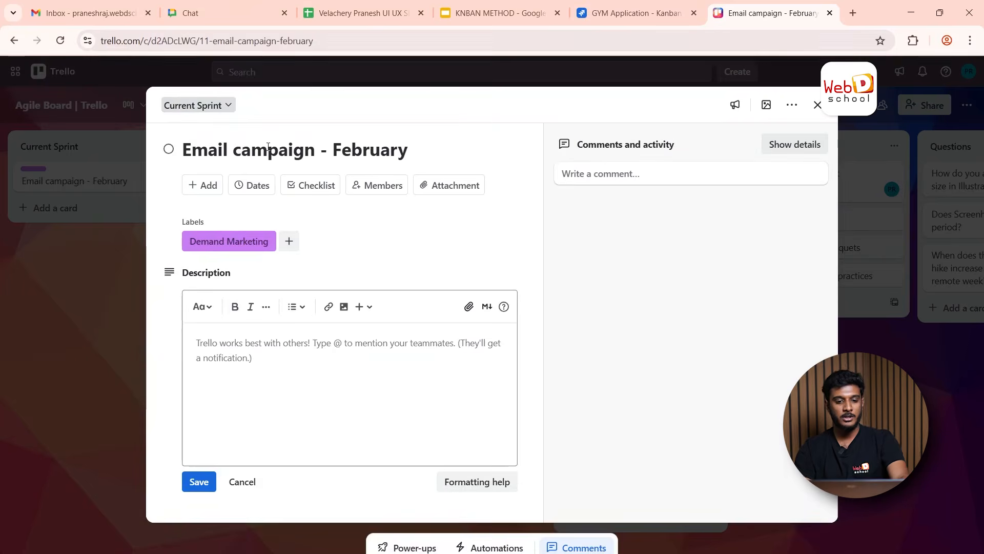
pyautogui.click(359, 306)
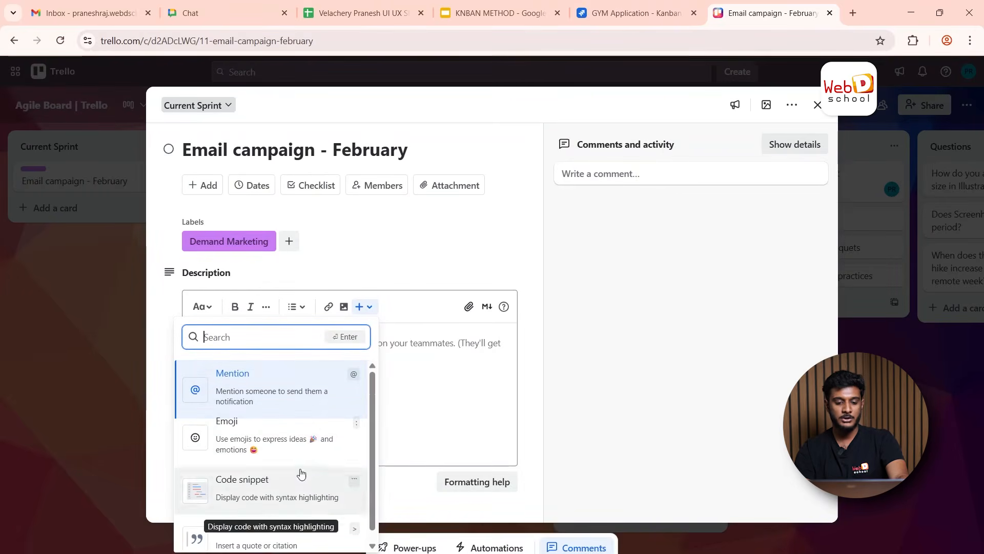
pyautogui.scroll(-1, 301, 472)
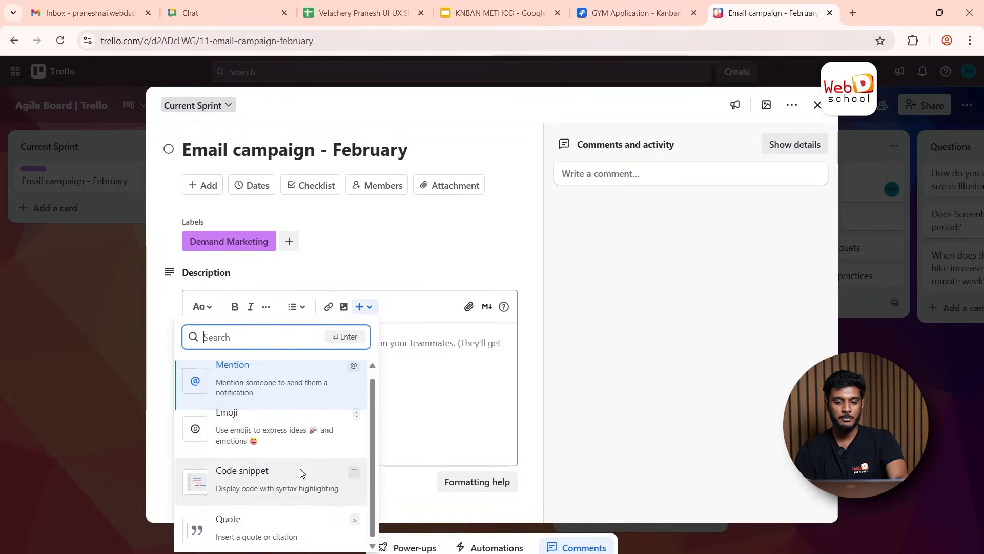
pyautogui.scroll(1, 308, 464)
pyautogui.click(398, 347)
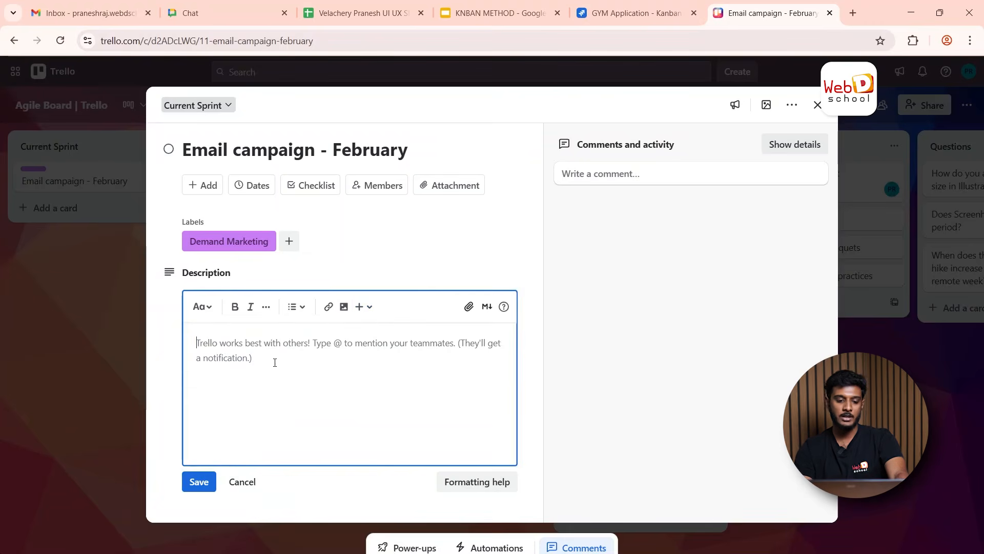
pyautogui.click(242, 482)
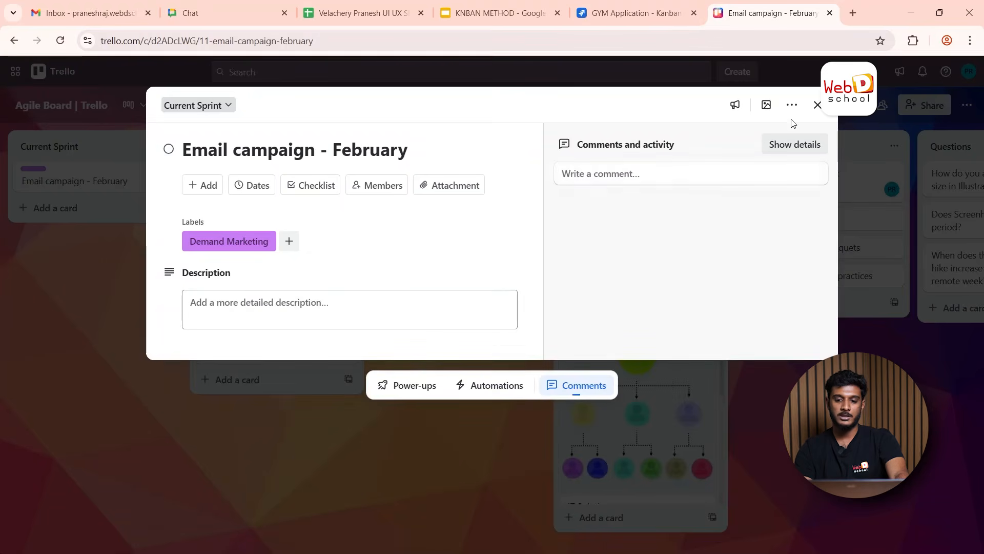
pyautogui.click(817, 104)
# Look through the Trello board's lists beyond Done, and switch to the Jira board to view its Meeting column.
pyautogui.hscroll(5, 569, 251)
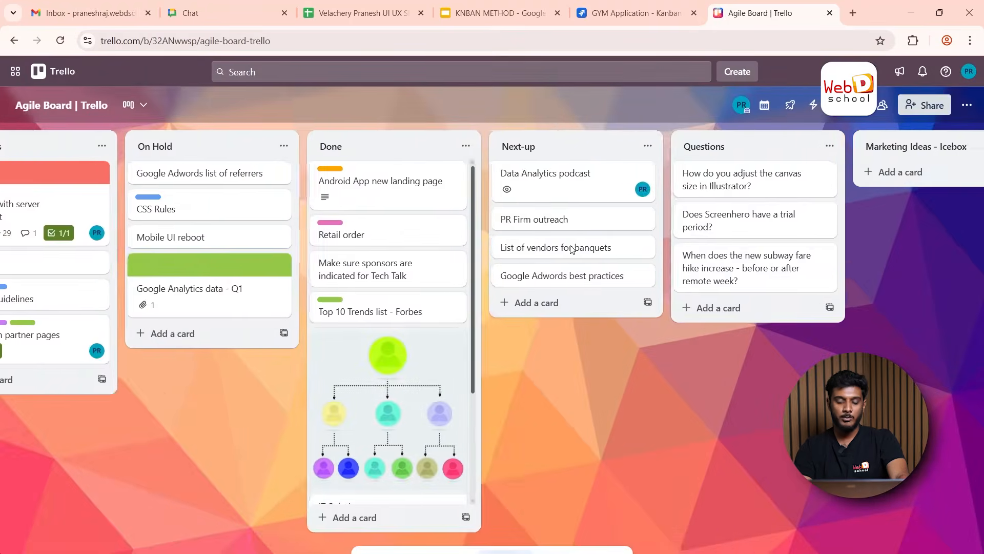
pyautogui.hscroll(12, 570, 248)
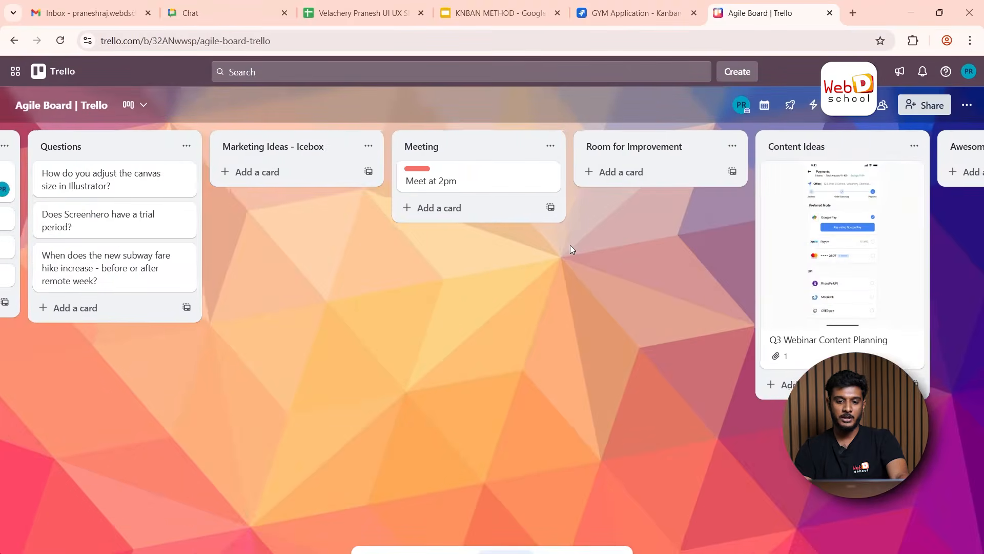
pyautogui.hscroll(4, 570, 245)
pyautogui.click(653, 19)
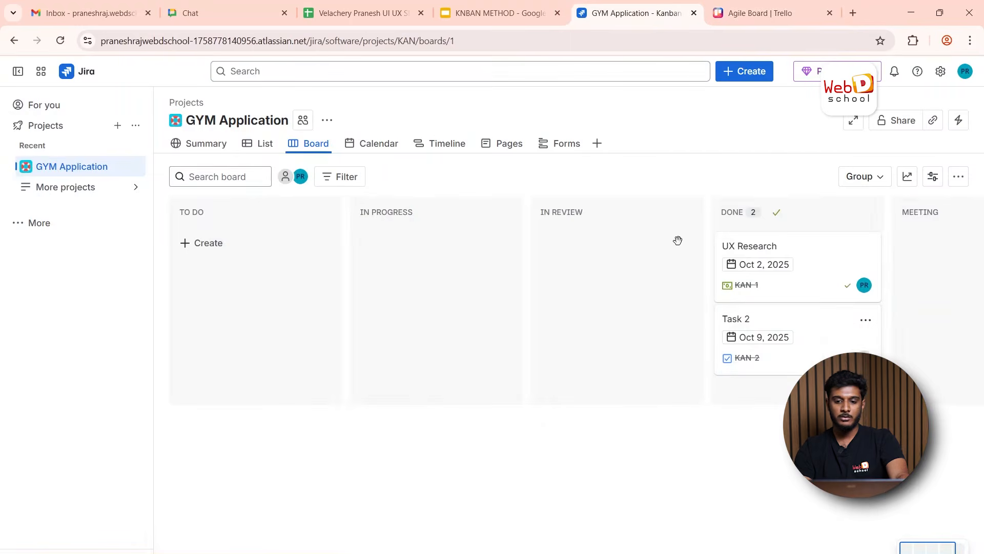
pyautogui.hscroll(3, 678, 240)
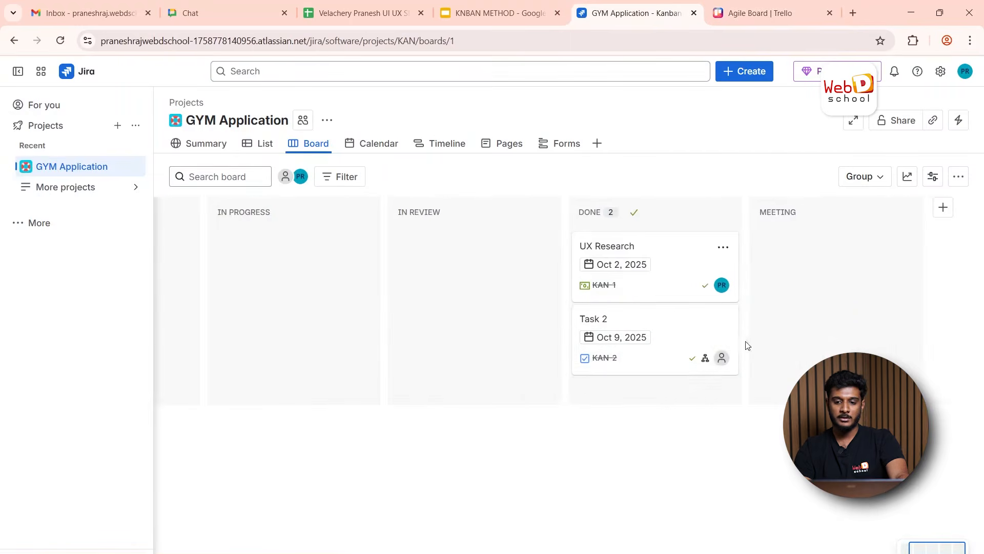
pyautogui.moveTo(763, 239)
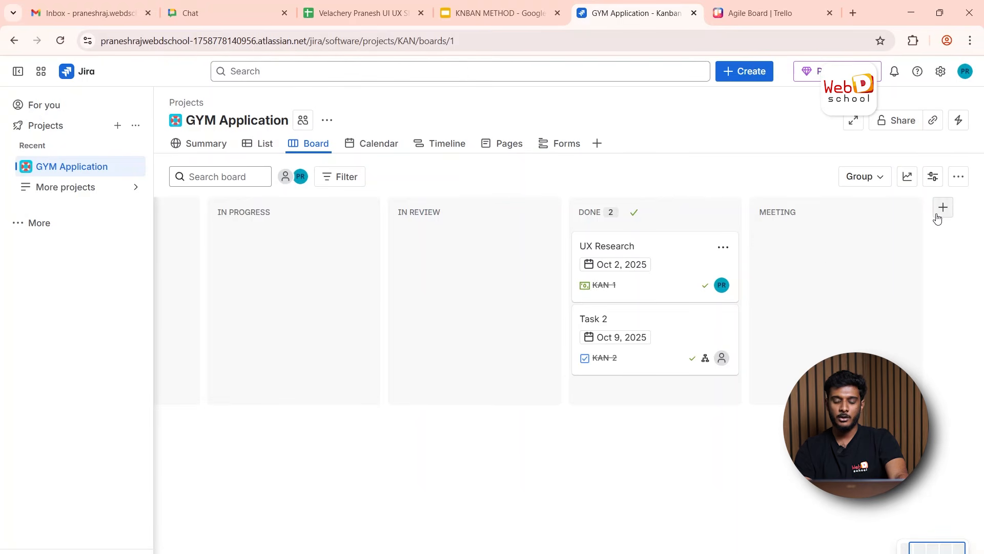
# Review the Trello board's lists from the final Meeting list back to Current Sprint, and return to Jira's To Do column.
pyautogui.click(759, 15)
pyautogui.hscroll(3, 730, 241)
pyautogui.hscroll(5, 728, 251)
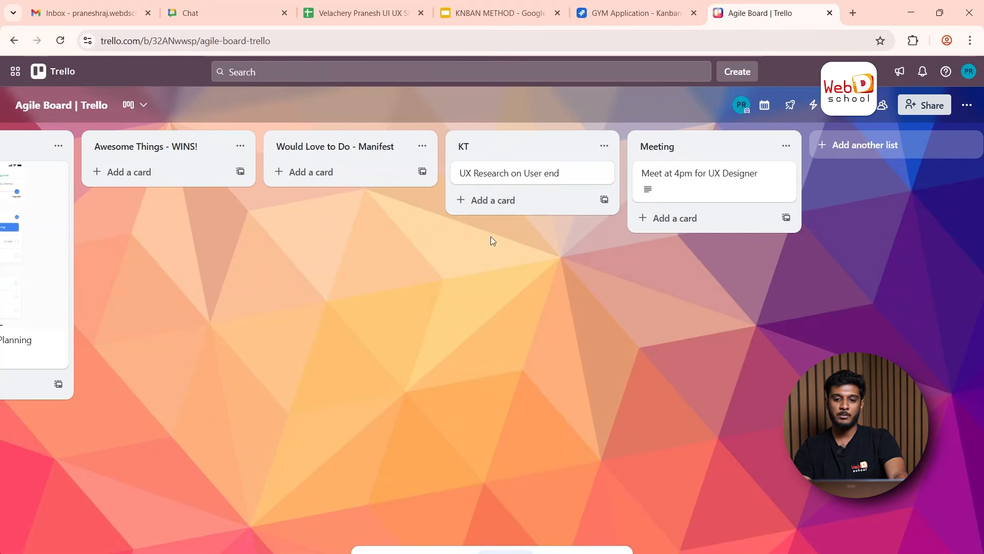
pyautogui.hscroll(-15, 379, 196)
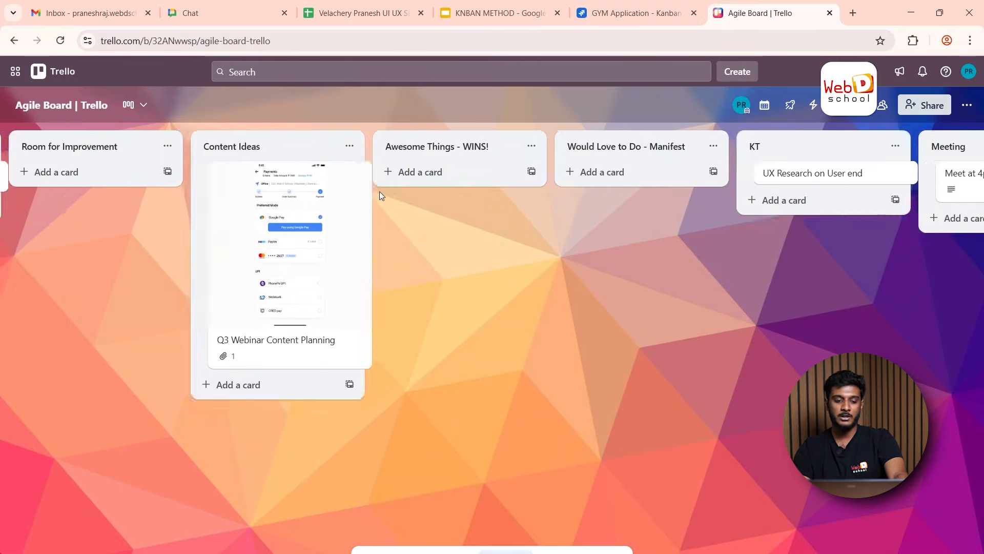
pyautogui.hscroll(-10, 380, 195)
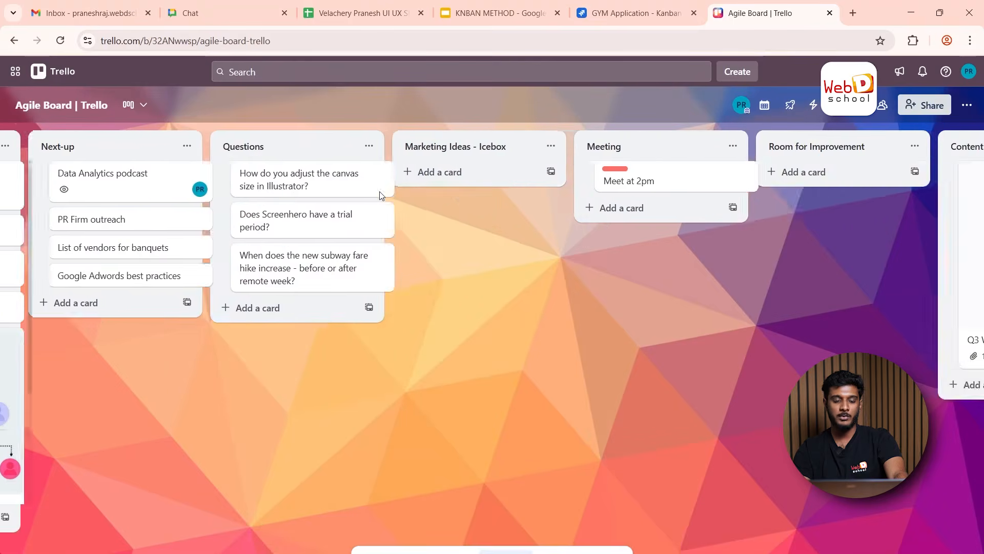
pyautogui.hscroll(-6, 381, 195)
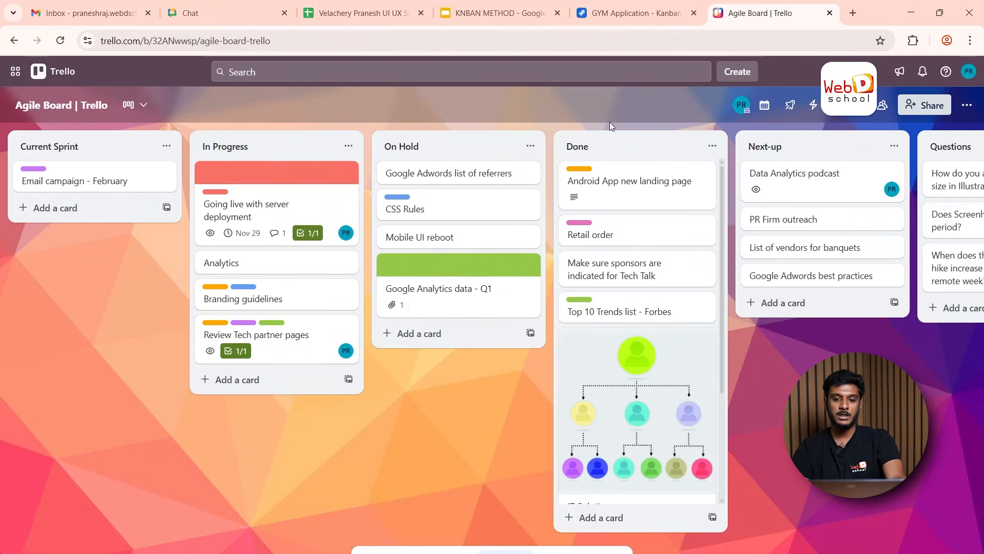
pyautogui.click(635, 15)
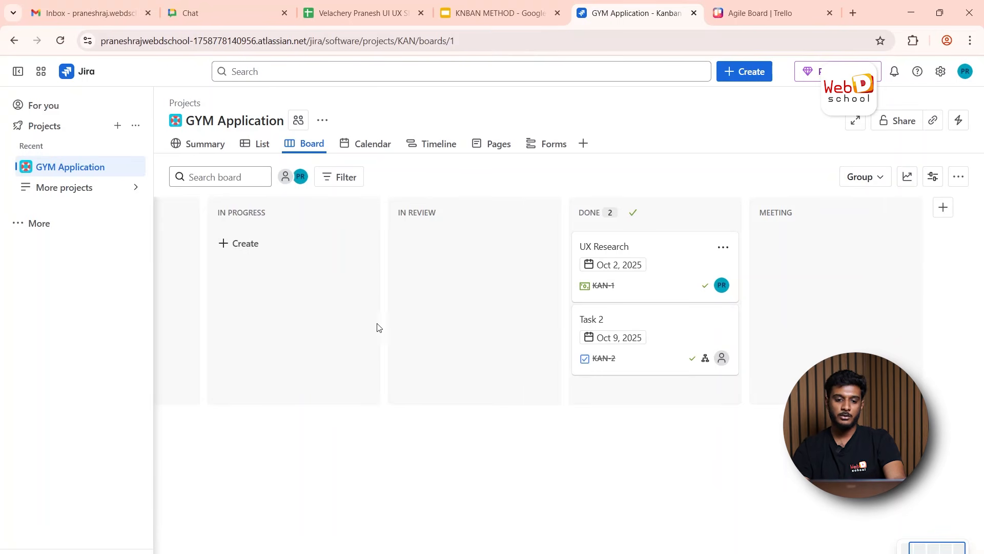
pyautogui.hscroll(-3, 376, 325)
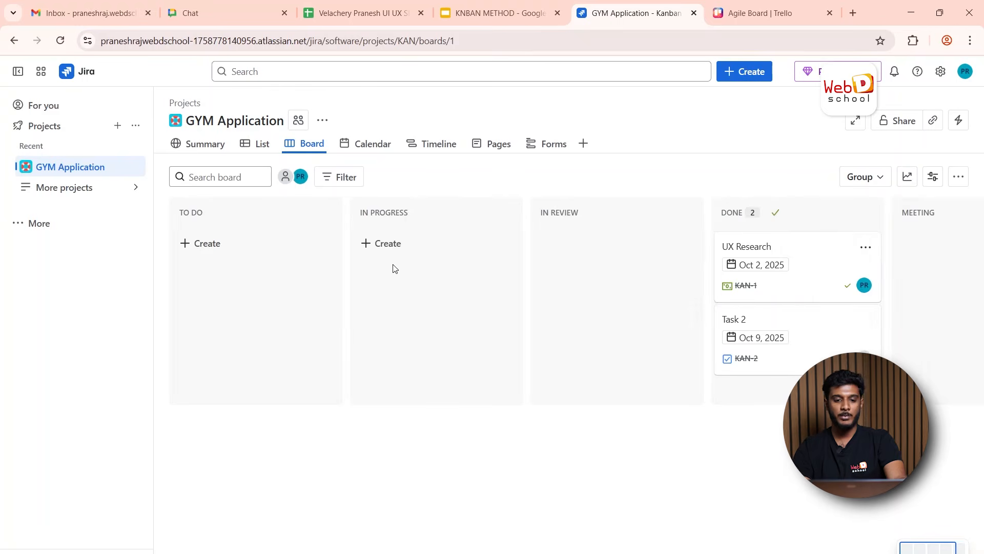